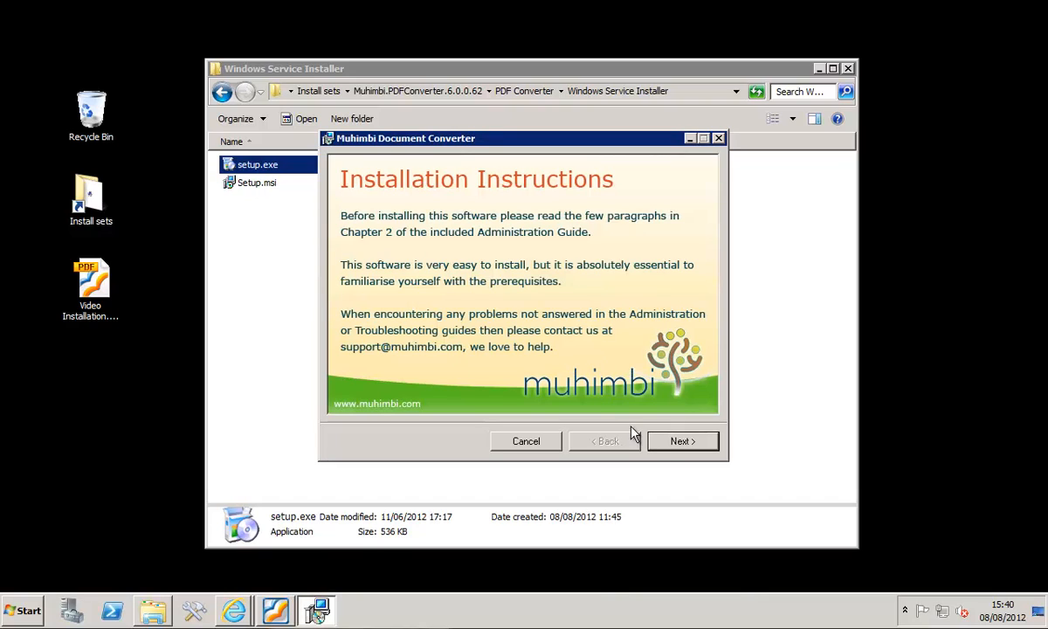
- Continue the Muhimbi Document Converter setup, accepting the default installation folder and the Just me option
click(666, 442)
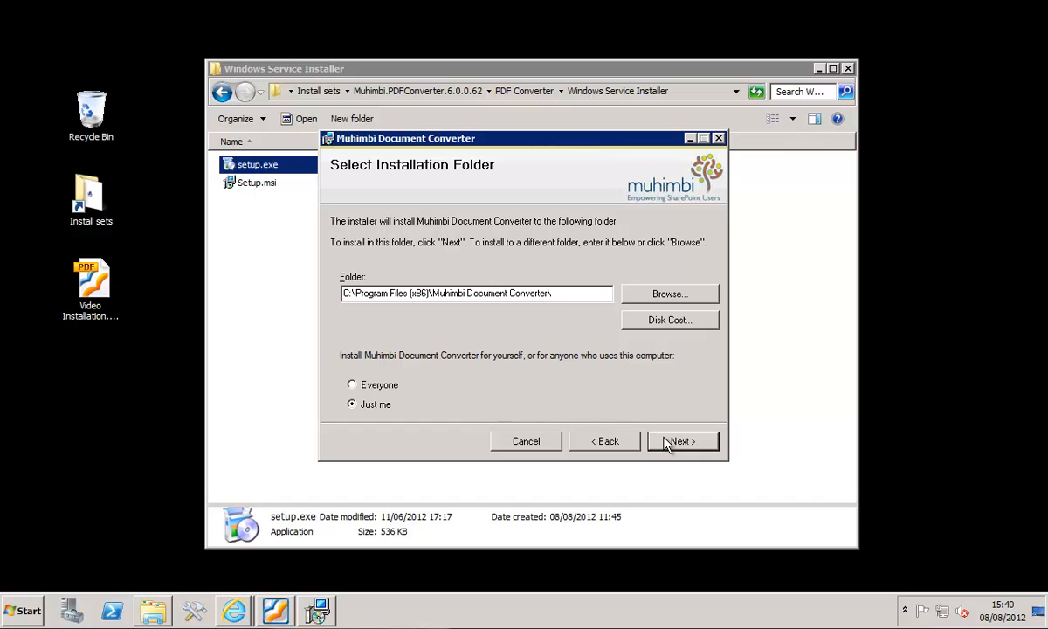
click(681, 441)
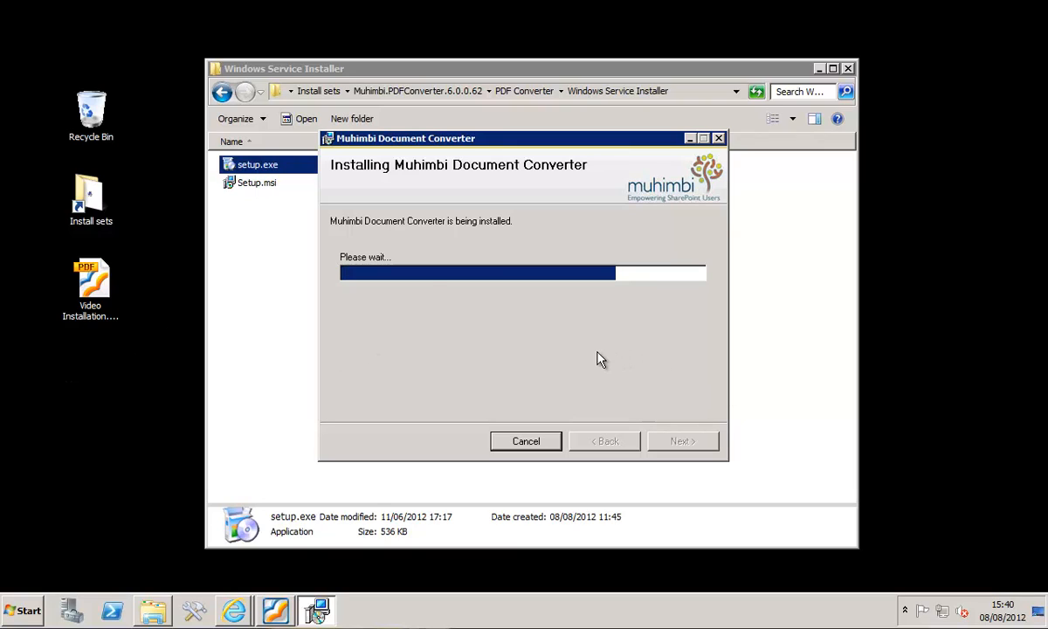
- Specify the service credentials with the account muhimbi\PDFServiceAccount, enter and confirm its password, and continue the installation
click(498, 287)
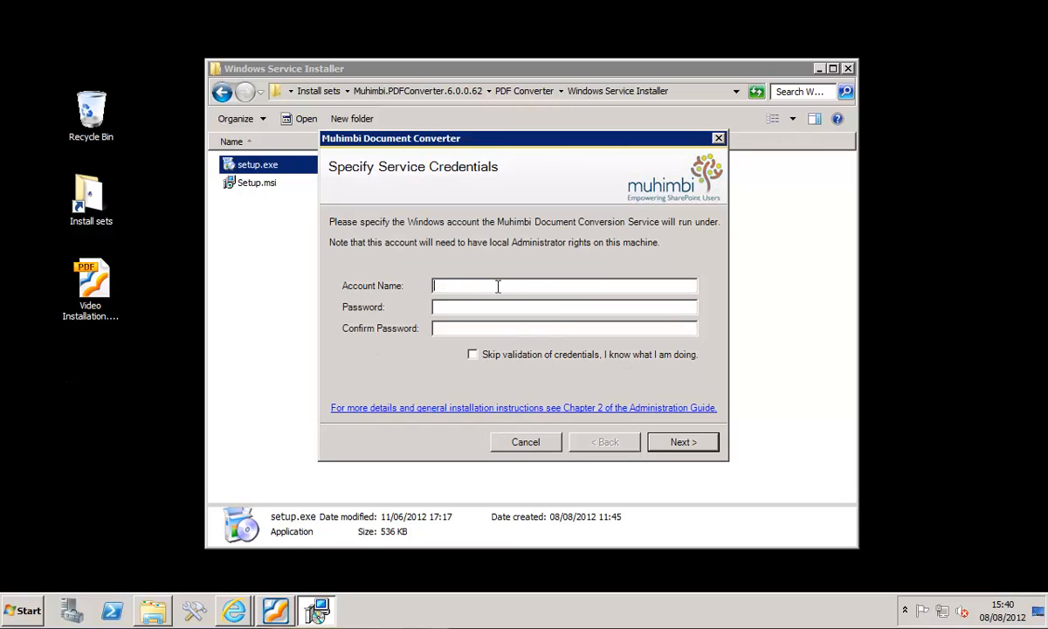
text(muhimbi\PDFServiceAccount)
key(Tab)
text(*********)
key(Tab)
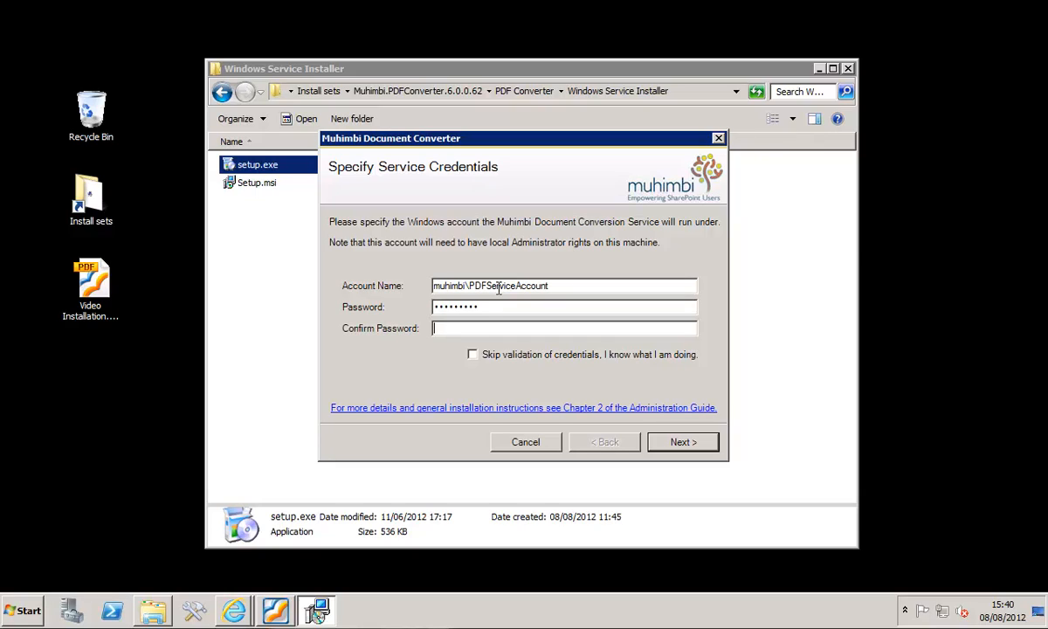
text(*********)
click(679, 442)
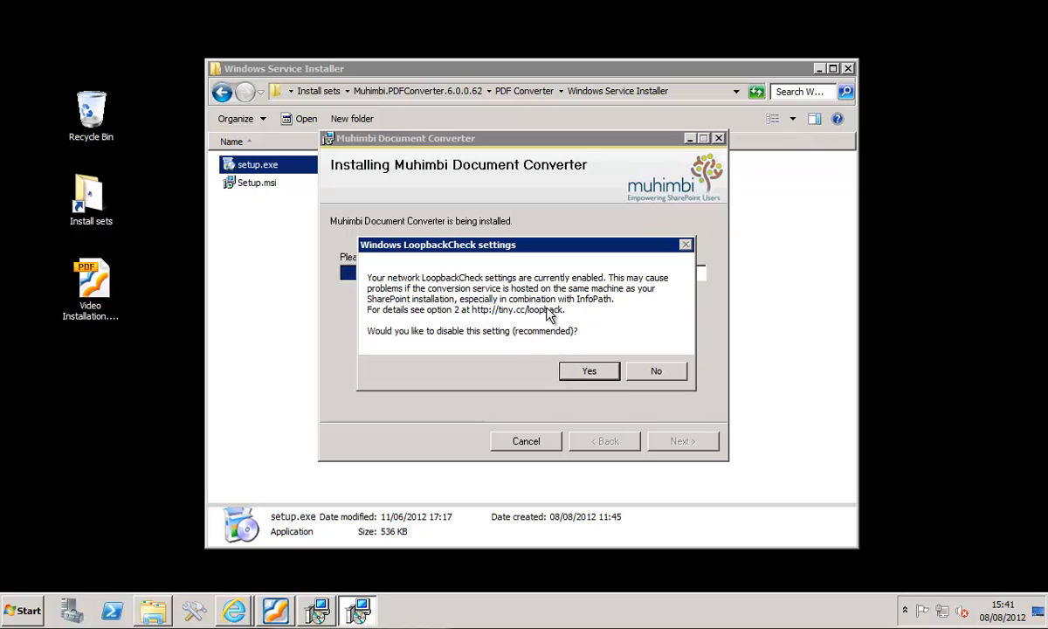
- Agree to disable the Windows network LoopbackCheck setting and acknowledge the restart notice
click(591, 373)
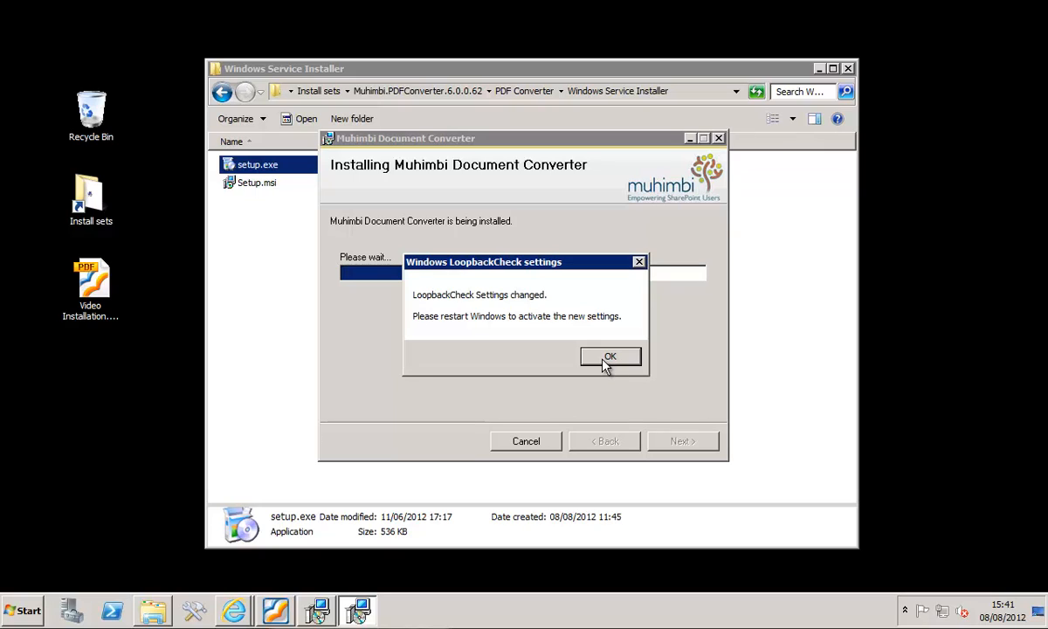
click(609, 357)
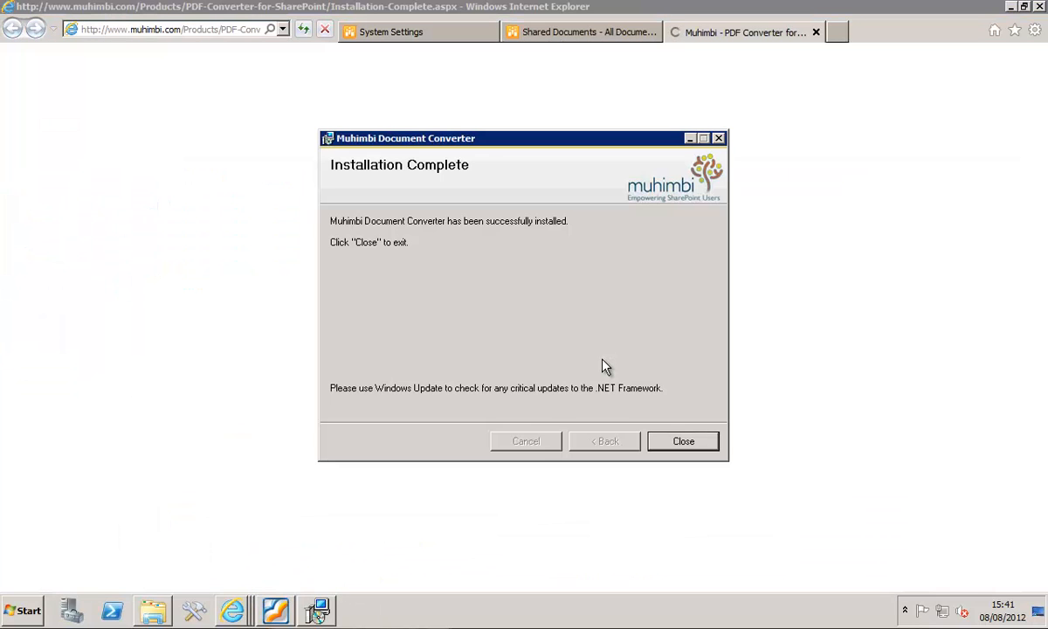
- Close the completed Muhimbi installer and its Installation Complete web page, and minimize the browser
click(678, 443)
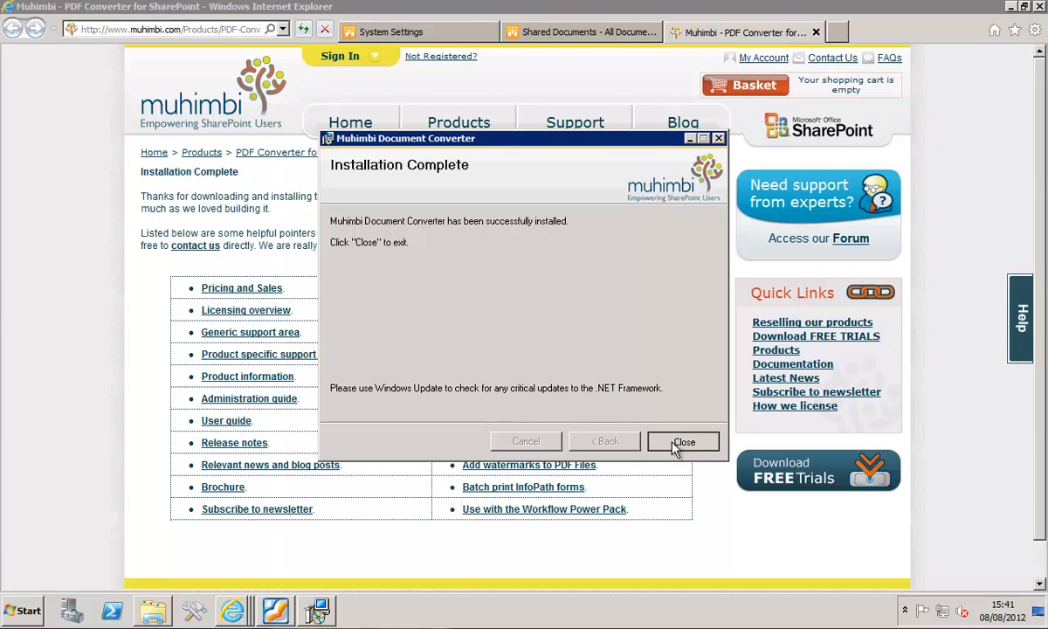
click(815, 33)
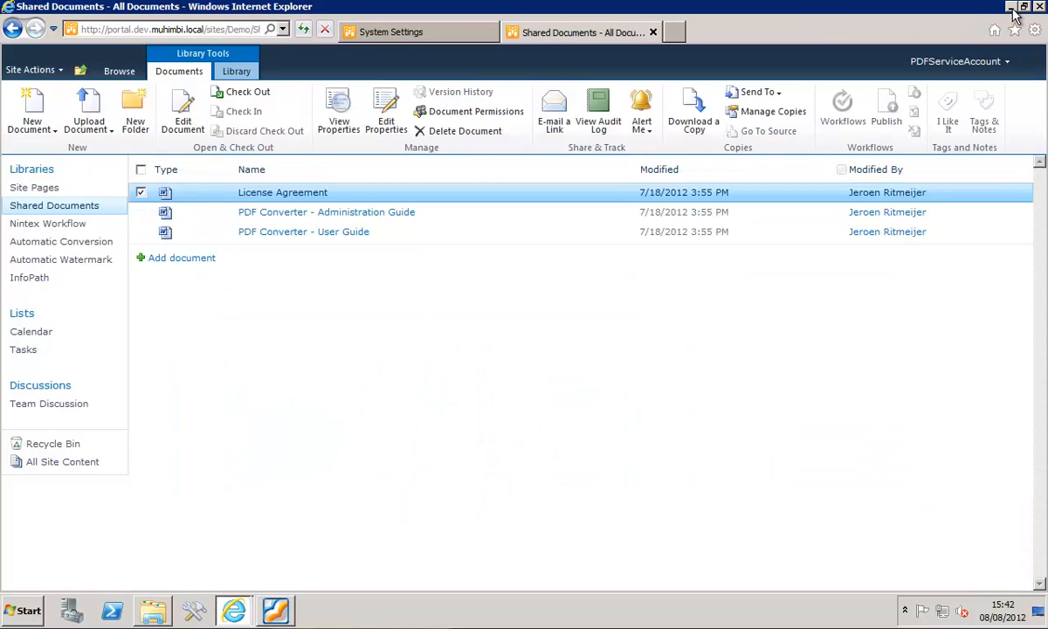
click(1011, 8)
- Go back to the Install sets folder and launch the Office Professional Plus 2010 installer
click(451, 238)
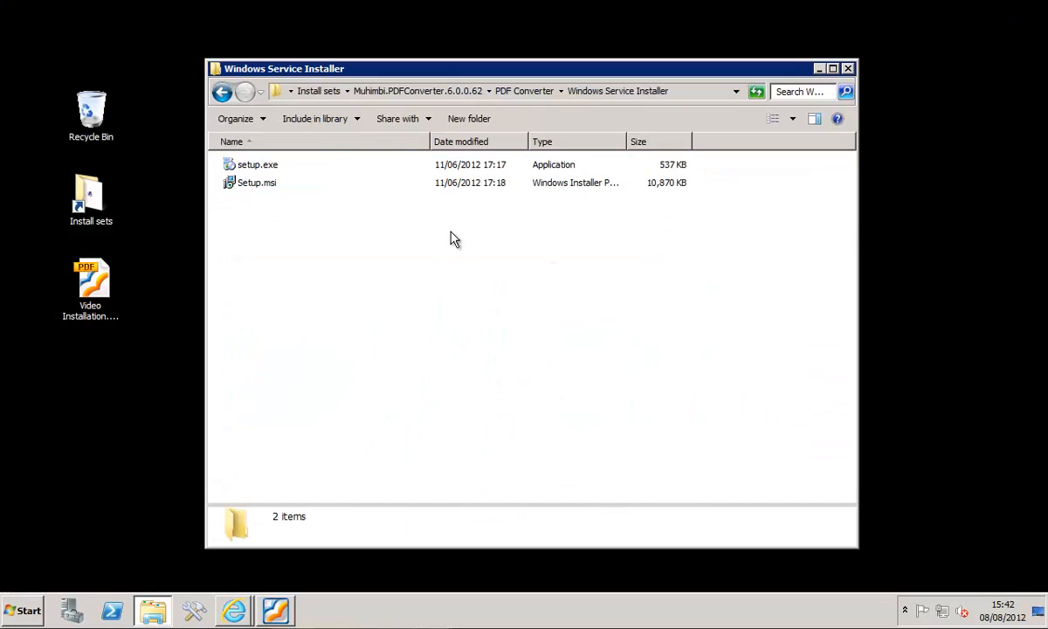
click(308, 96)
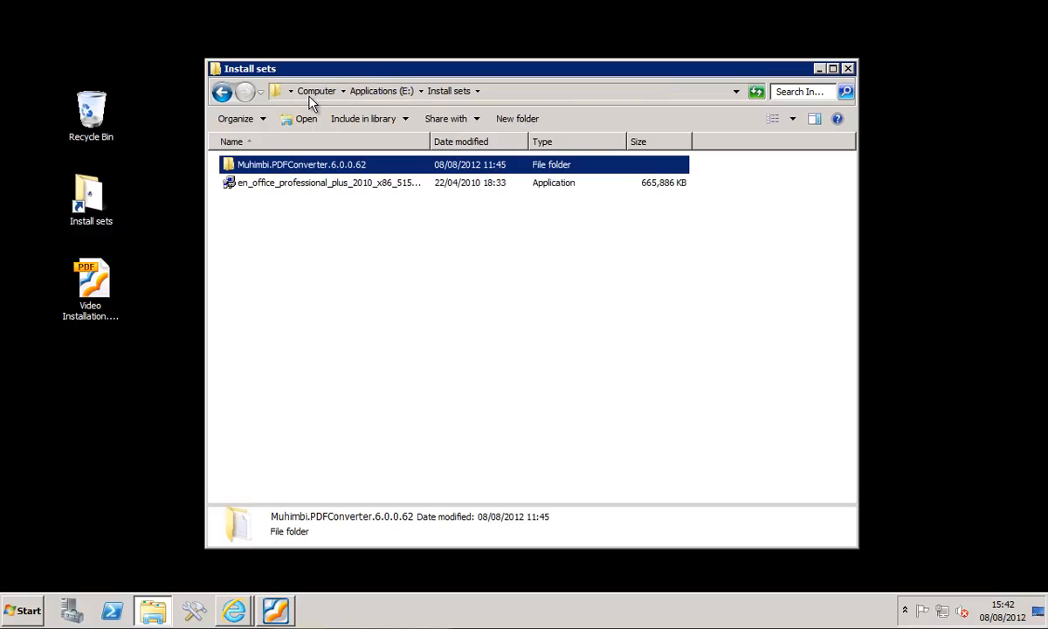
click(338, 337)
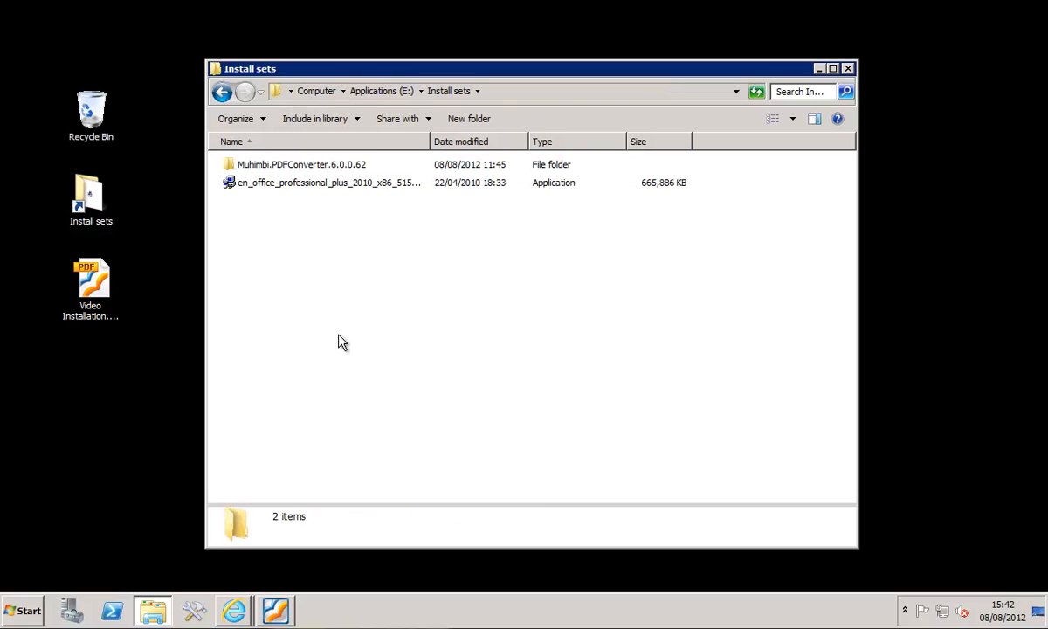
double_click(280, 186)
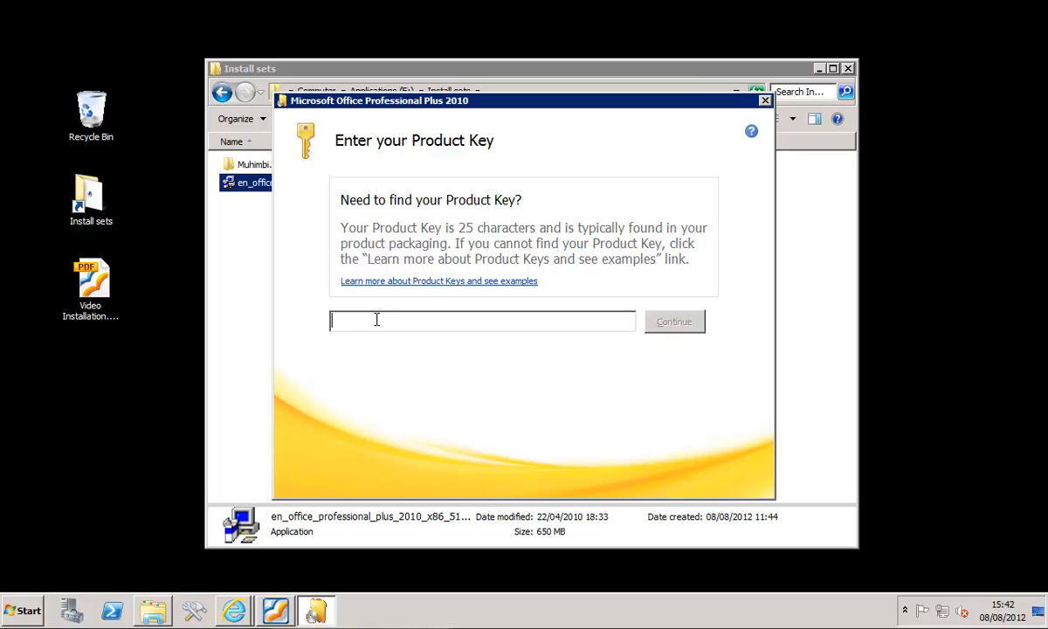
- Paste the Office product key, continue, and choose a customized installation
key(ctrl+v)
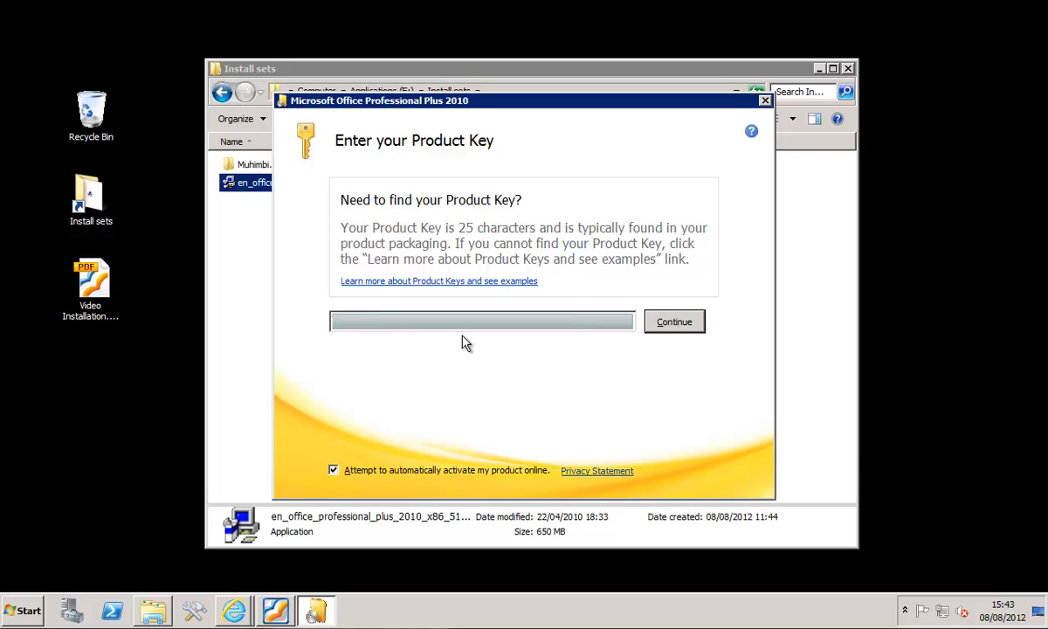
click(674, 322)
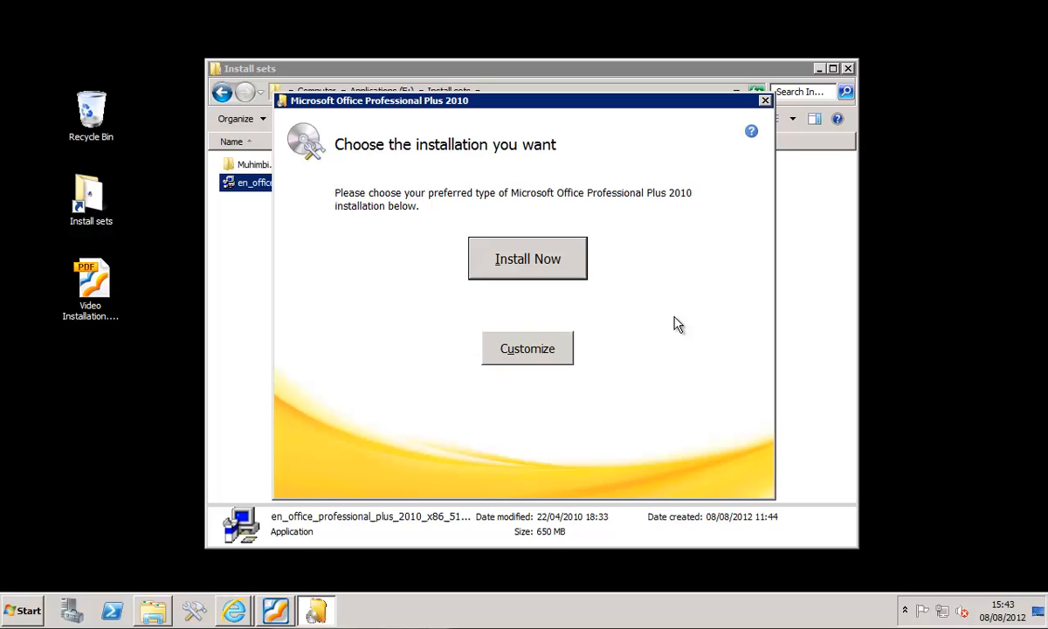
click(533, 353)
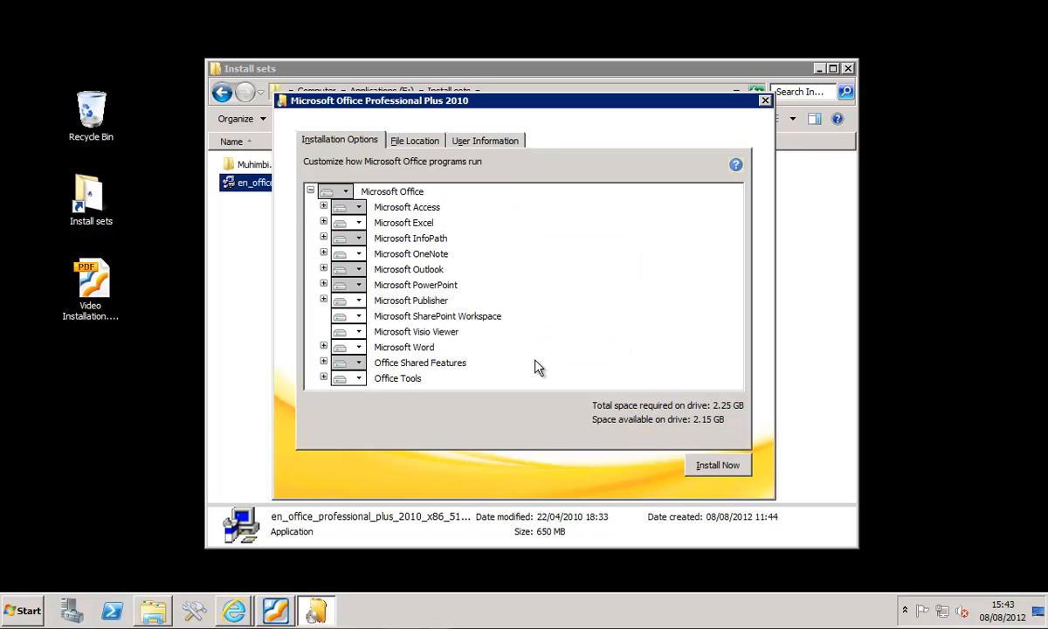
- Set Microsoft Access, OneNote, Outlook, SharePoint Workspace and Visio Viewer to Not Available in the Office installation options
click(359, 221)
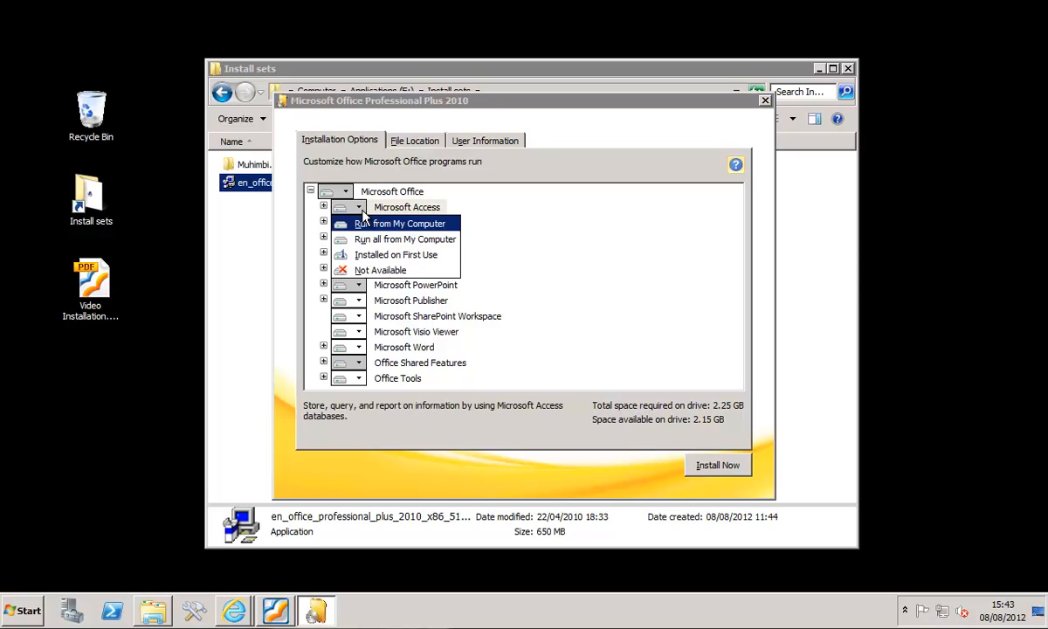
click(363, 272)
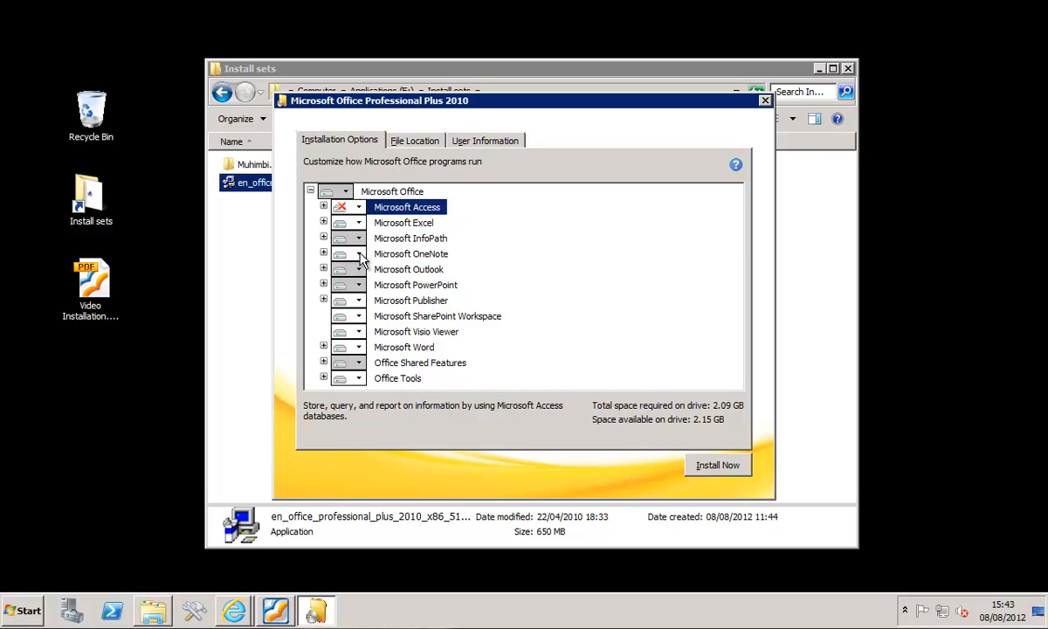
click(359, 254)
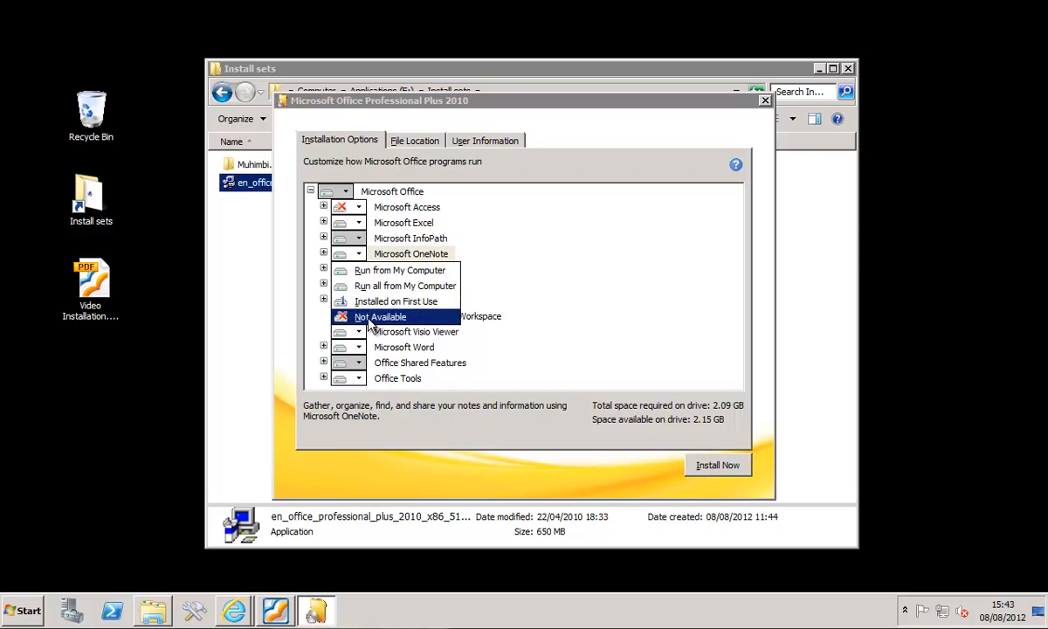
click(368, 320)
click(359, 269)
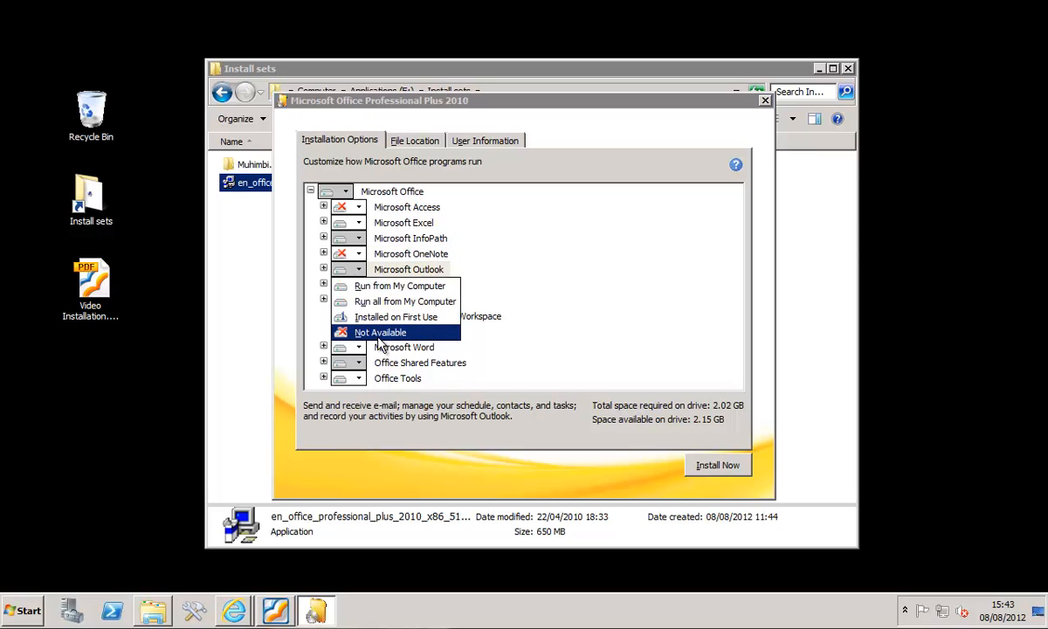
click(379, 337)
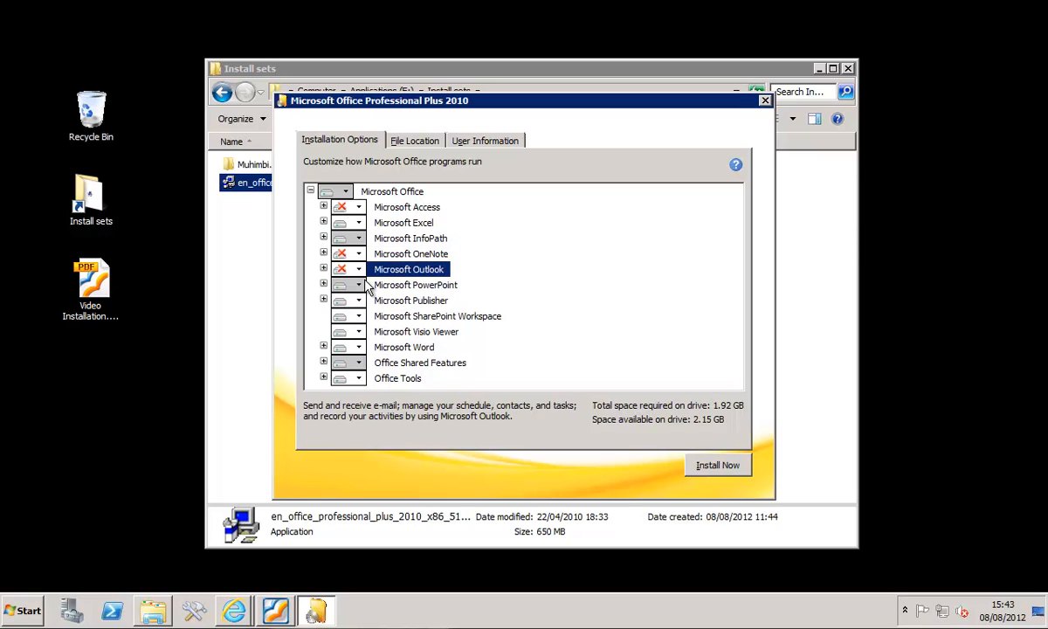
click(358, 316)
click(377, 364)
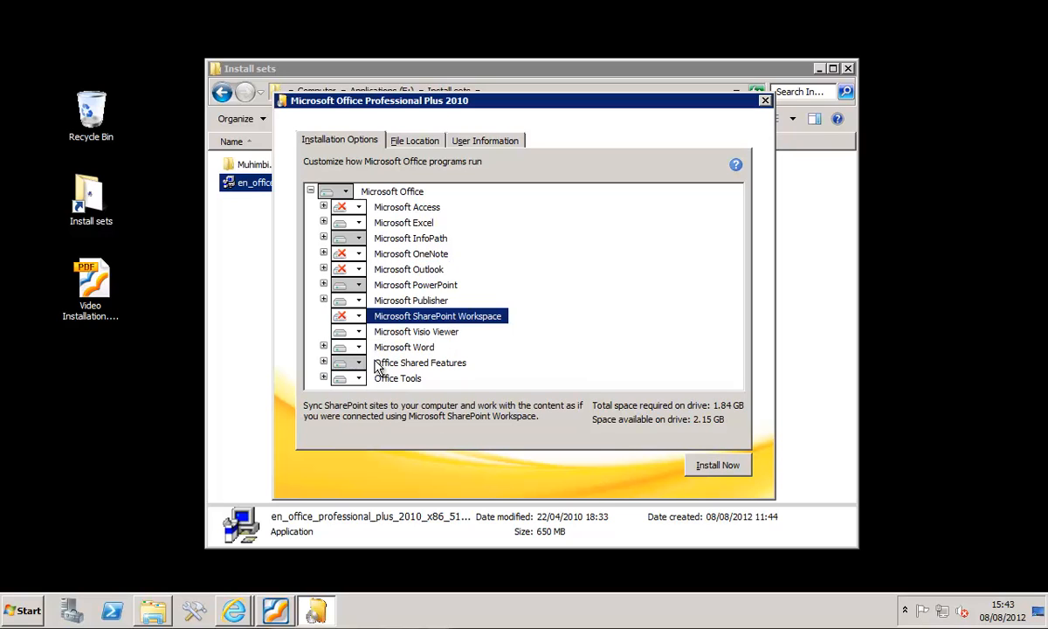
click(349, 331)
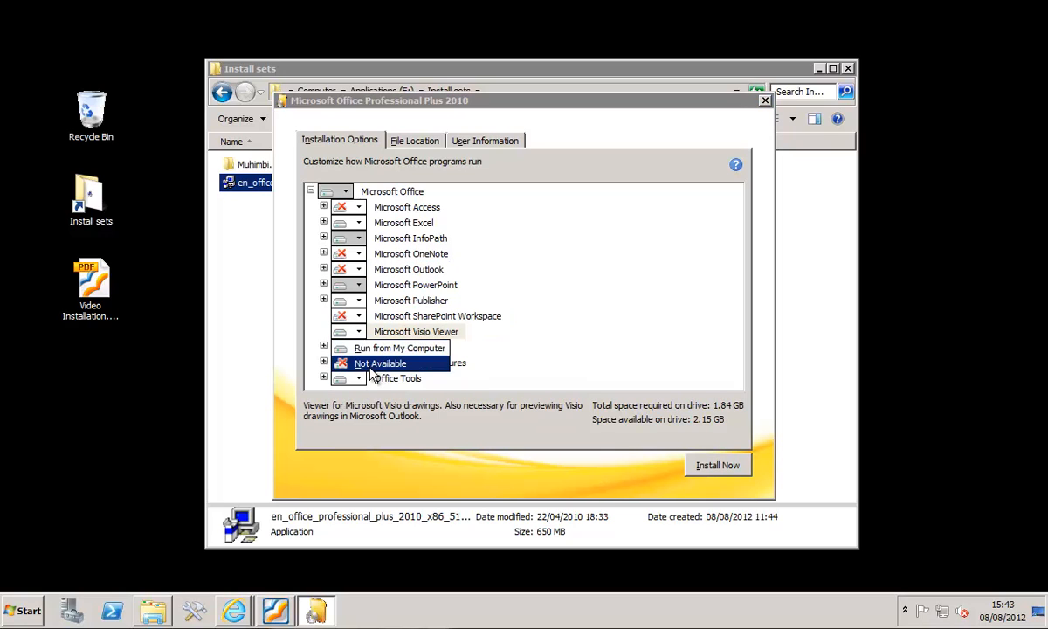
click(377, 364)
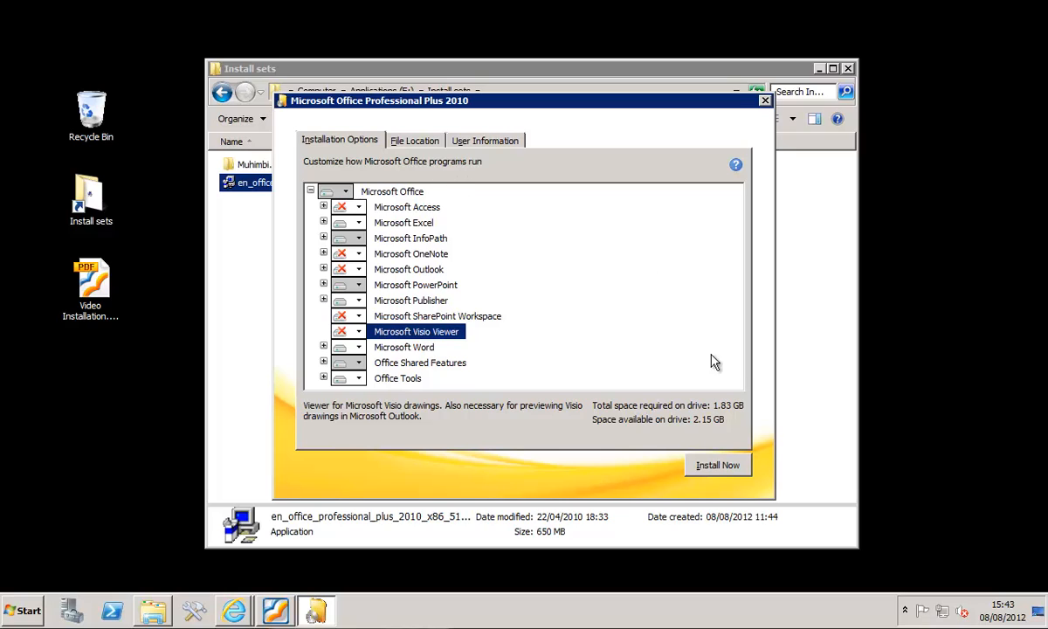
- Install Office with the customized options and close the installer when it has finished
click(718, 467)
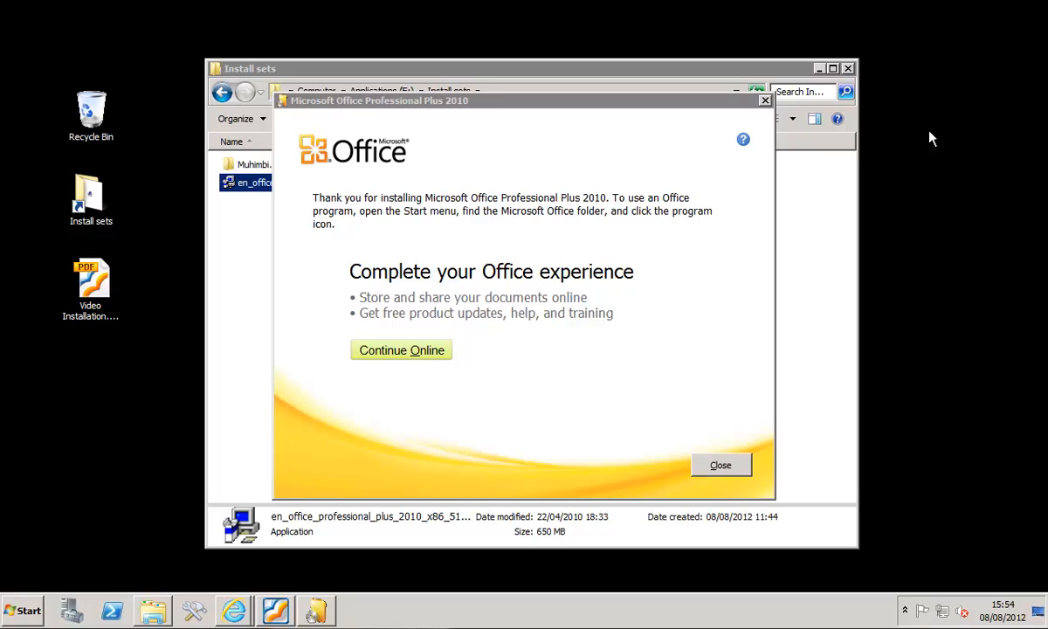
click(721, 464)
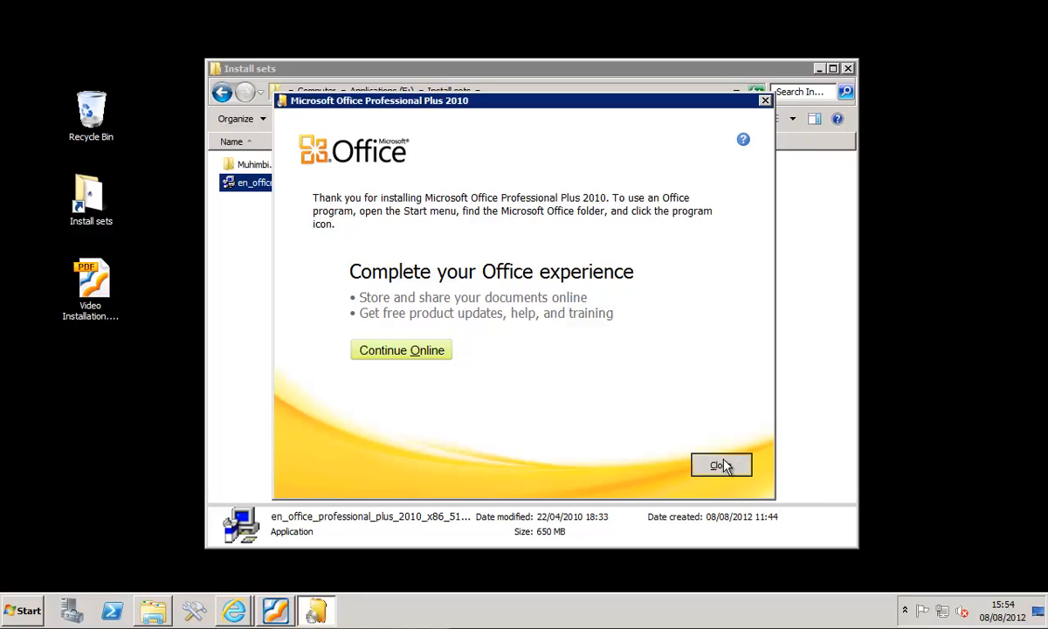
- Search Windows for "printer" and open Devices and Printers
click(24, 609)
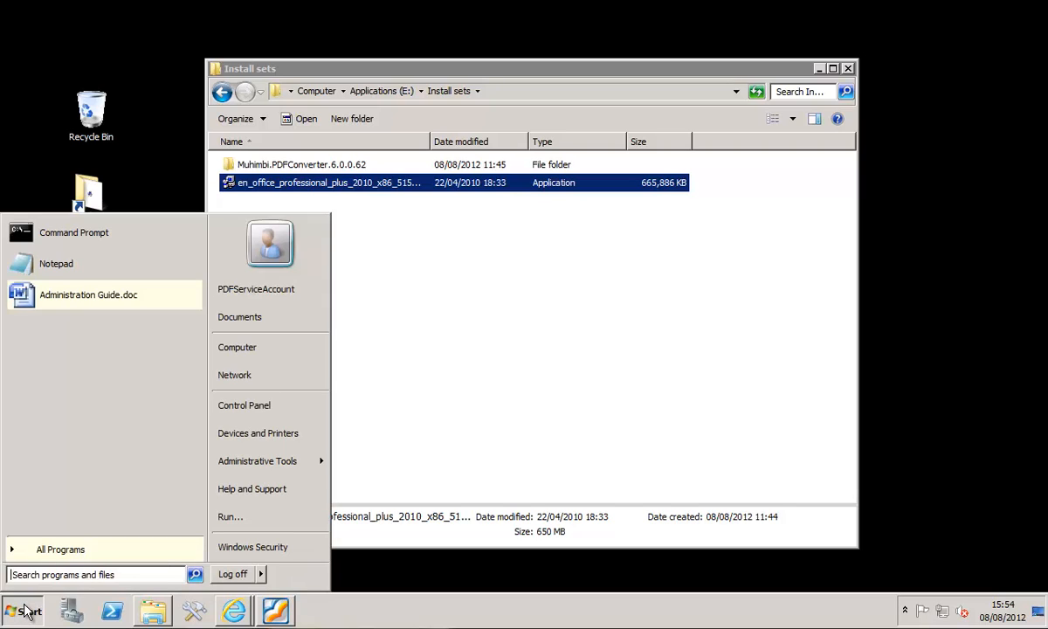
text(defau)
key(BackSpace)
key(BackSpace)
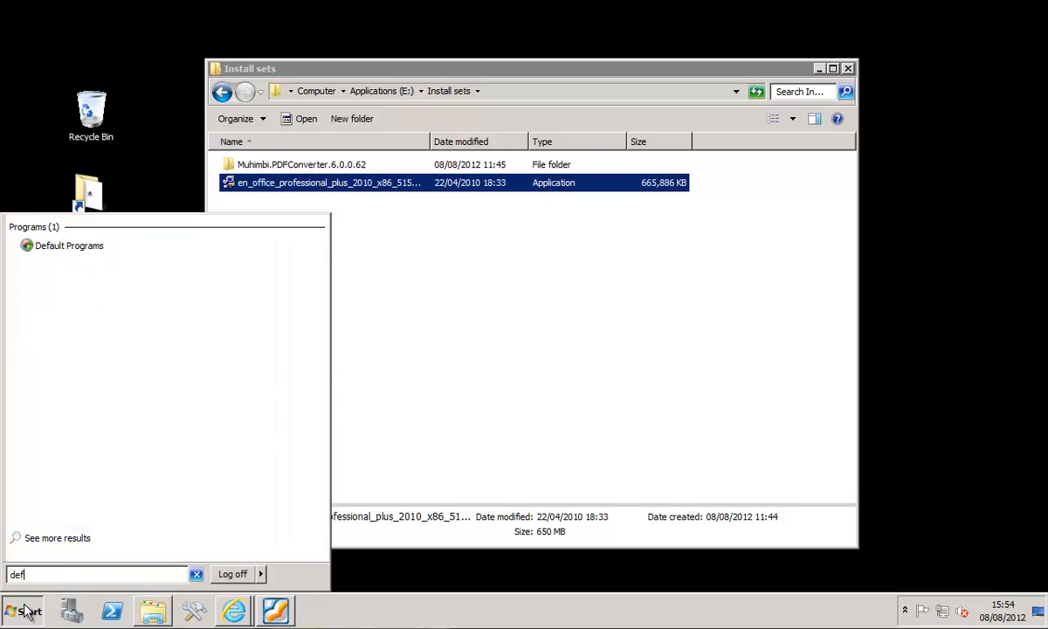
key(BackSpace)
key(BackSpace)
key(BackSpace)
text(prin)
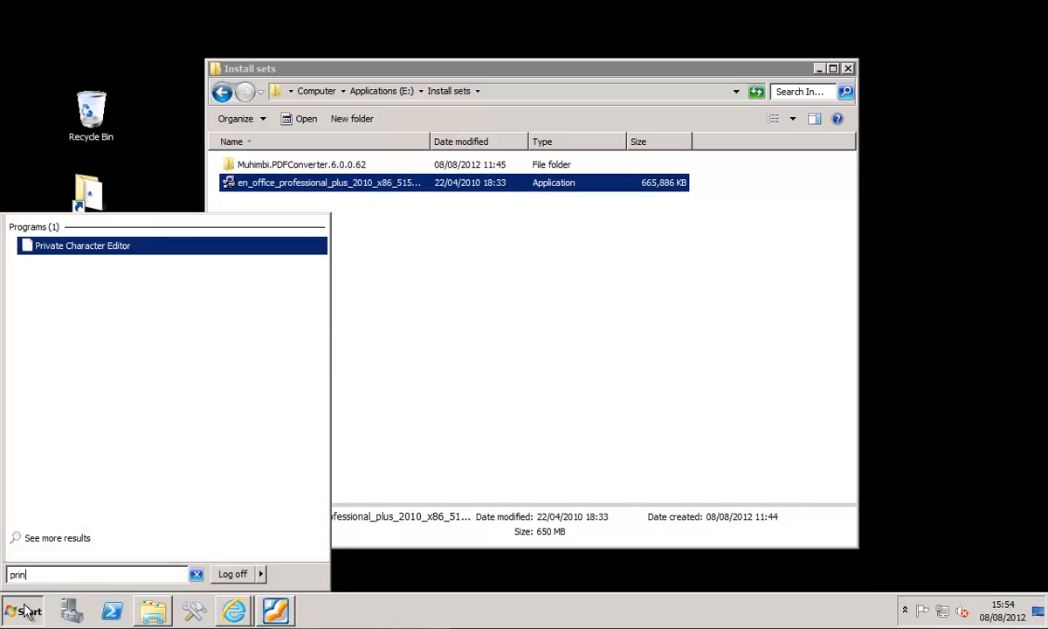
text(ter)
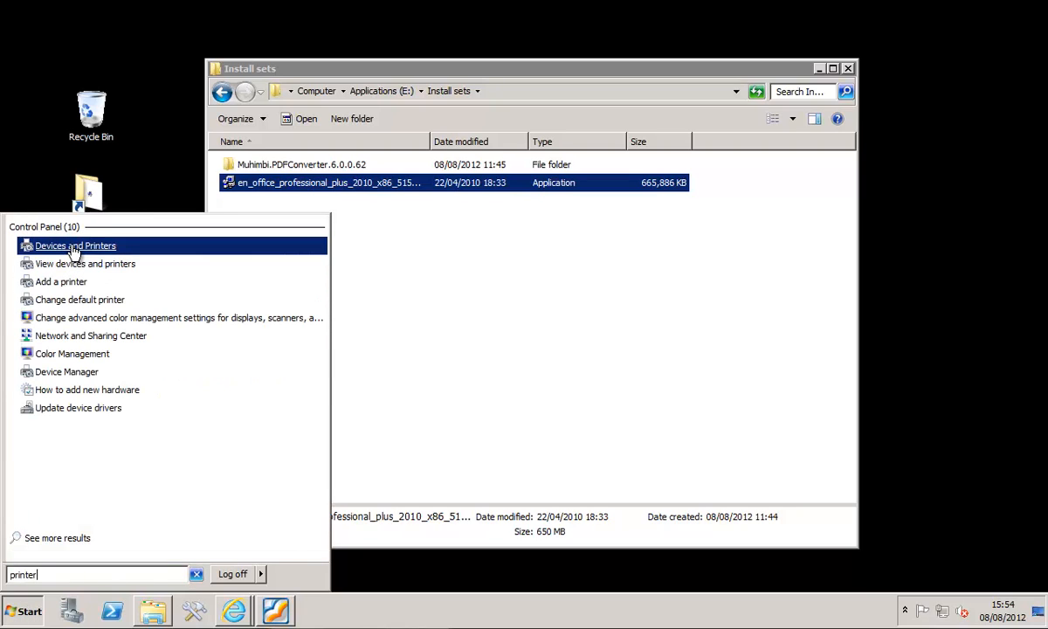
click(74, 247)
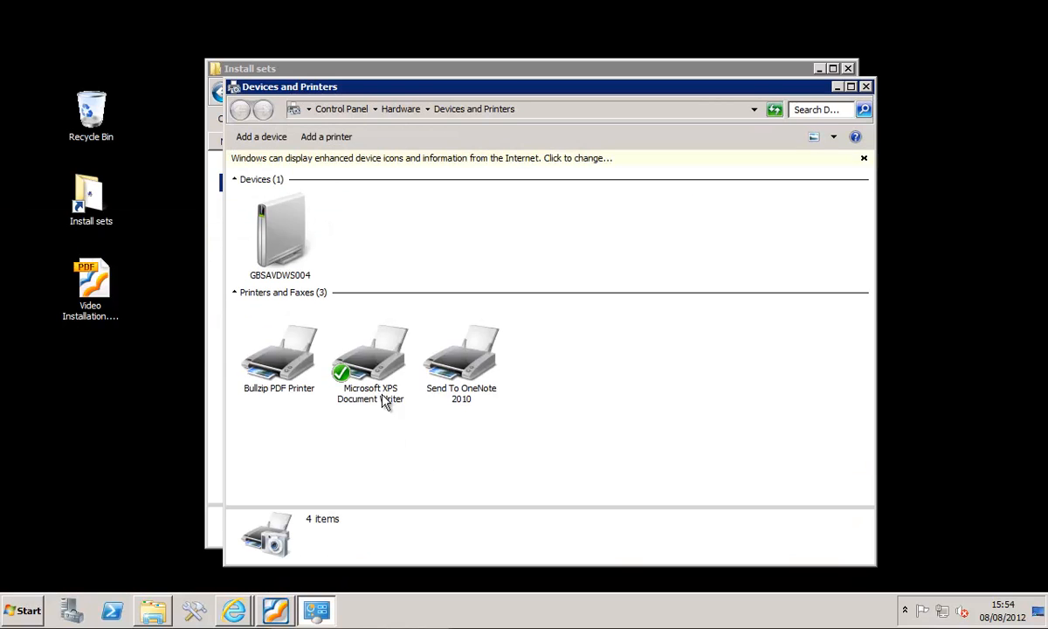
- Check whether Microsoft XPS Document Writer is the default printer, and close Devices and Printers
click(376, 370)
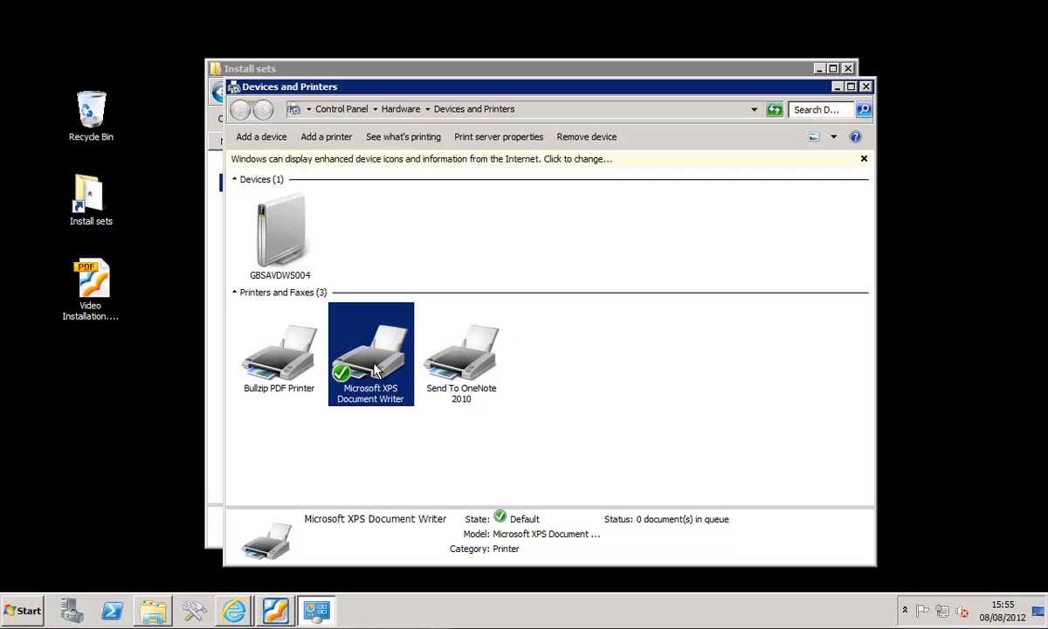
click(865, 87)
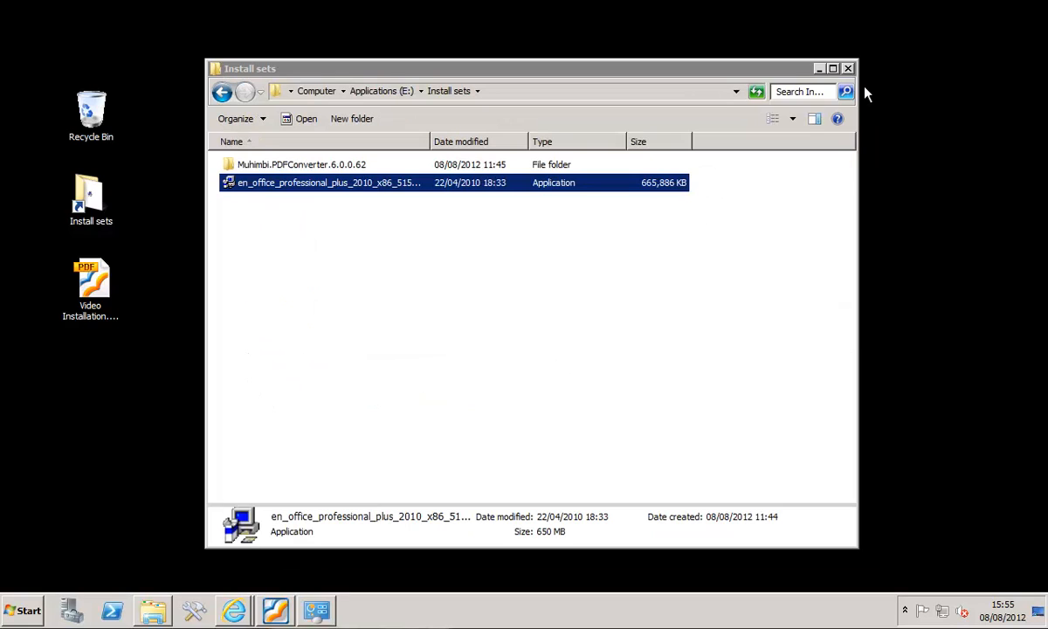
click(637, 361)
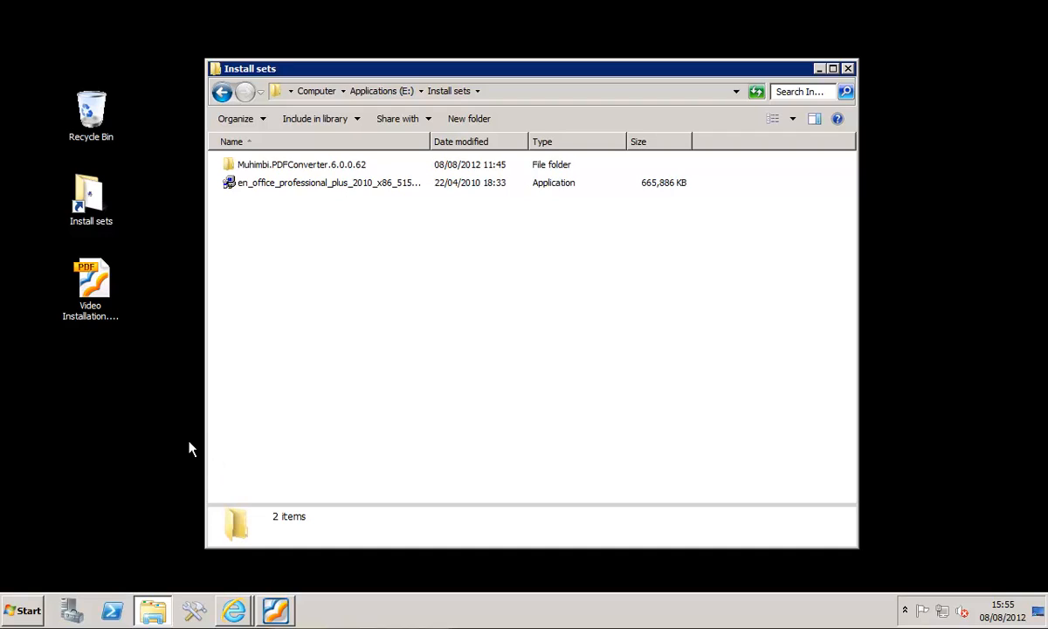
- Search Windows for "word", start Microsoft Word 2010, choose Office Open XML formats as the default file types, and close Word
click(26, 611)
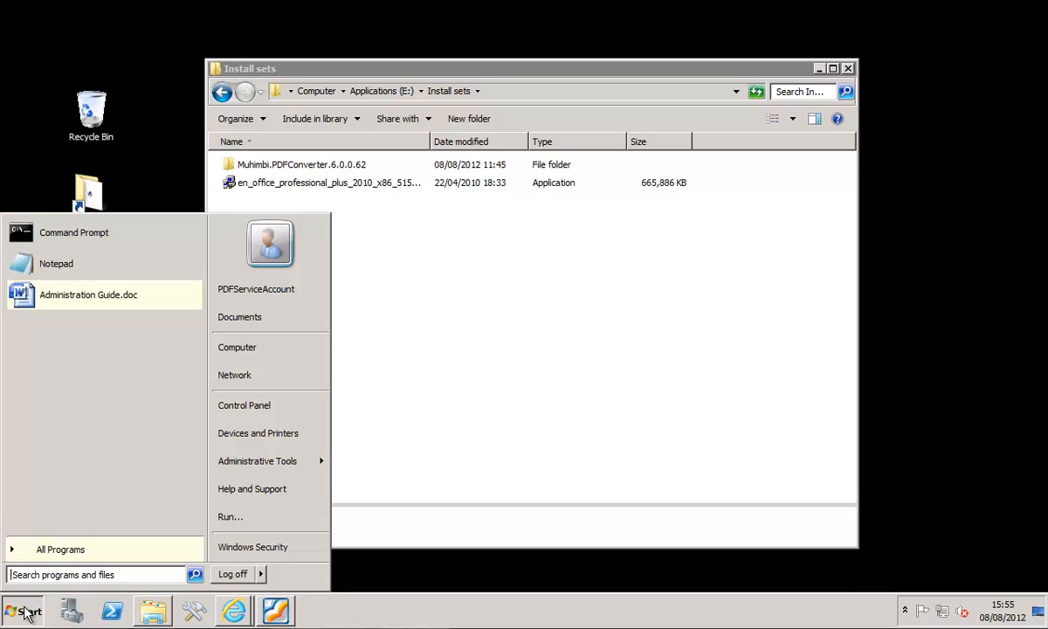
text(word)
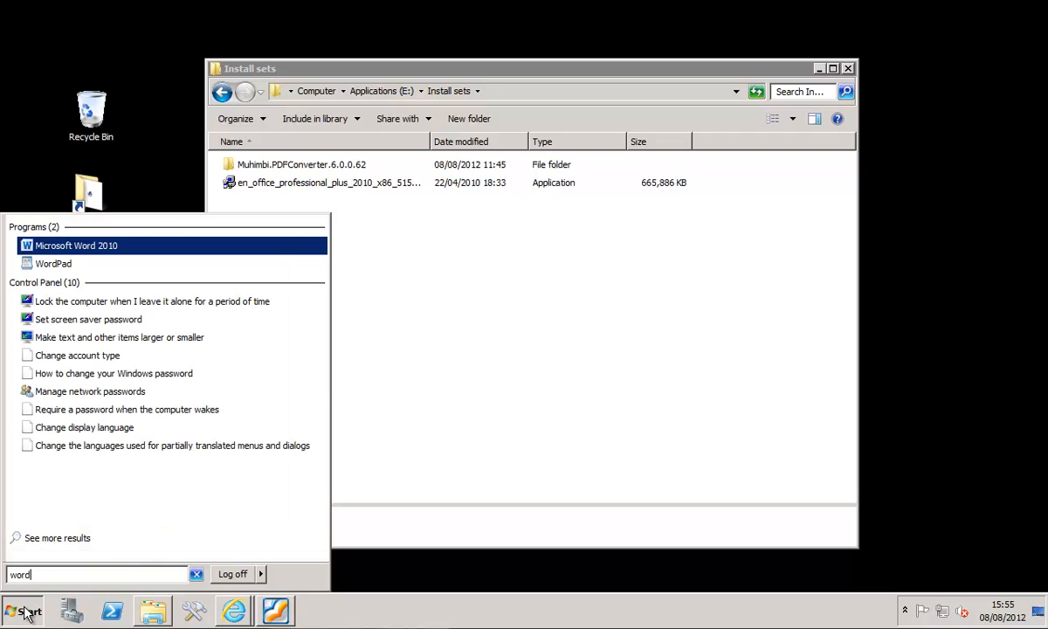
click(54, 245)
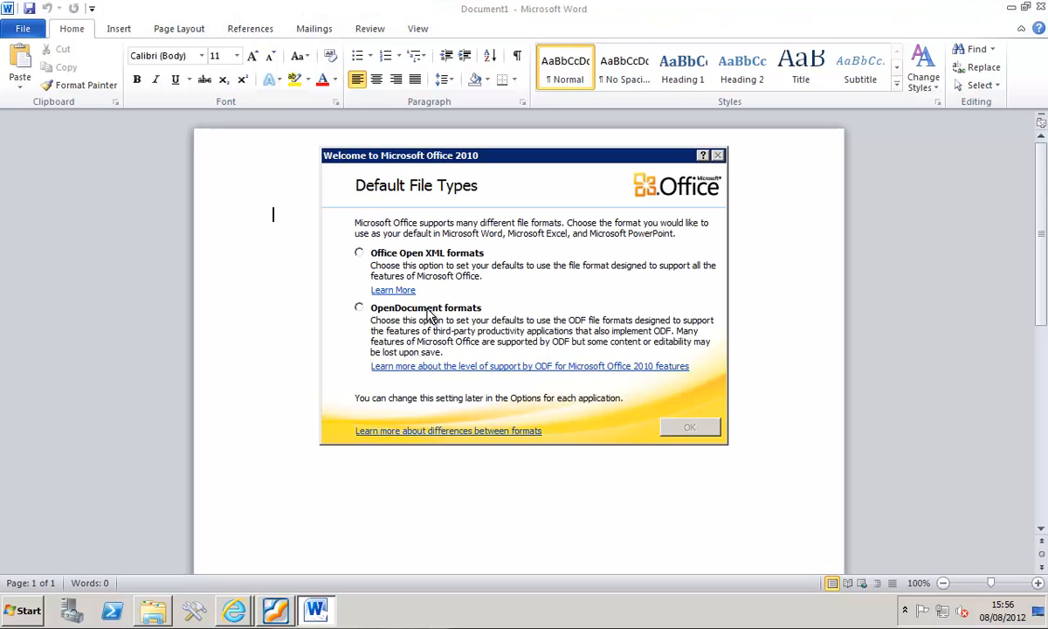
click(443, 255)
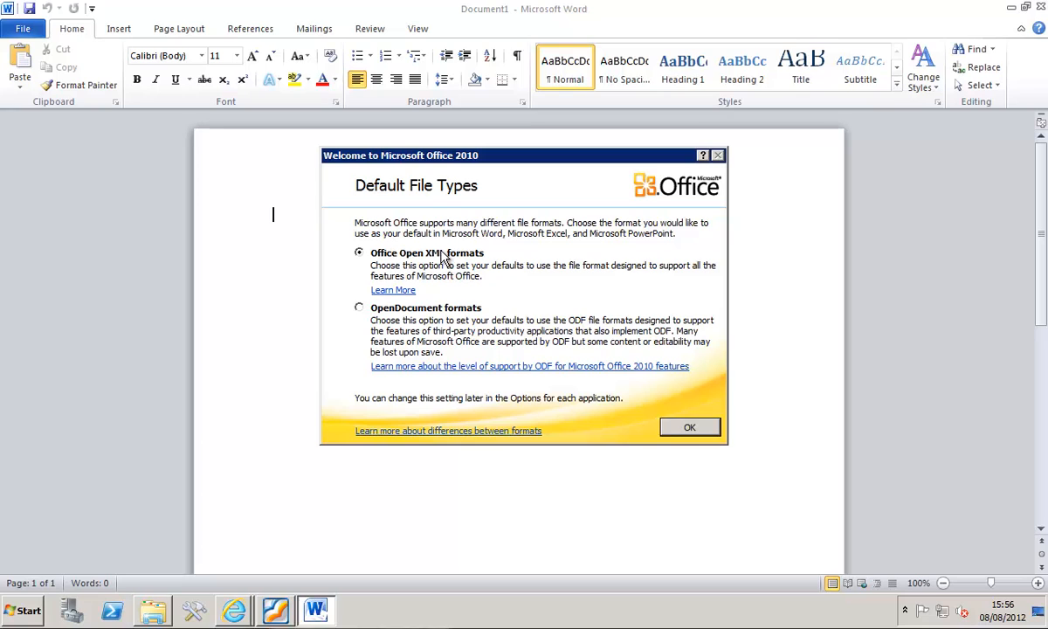
click(671, 428)
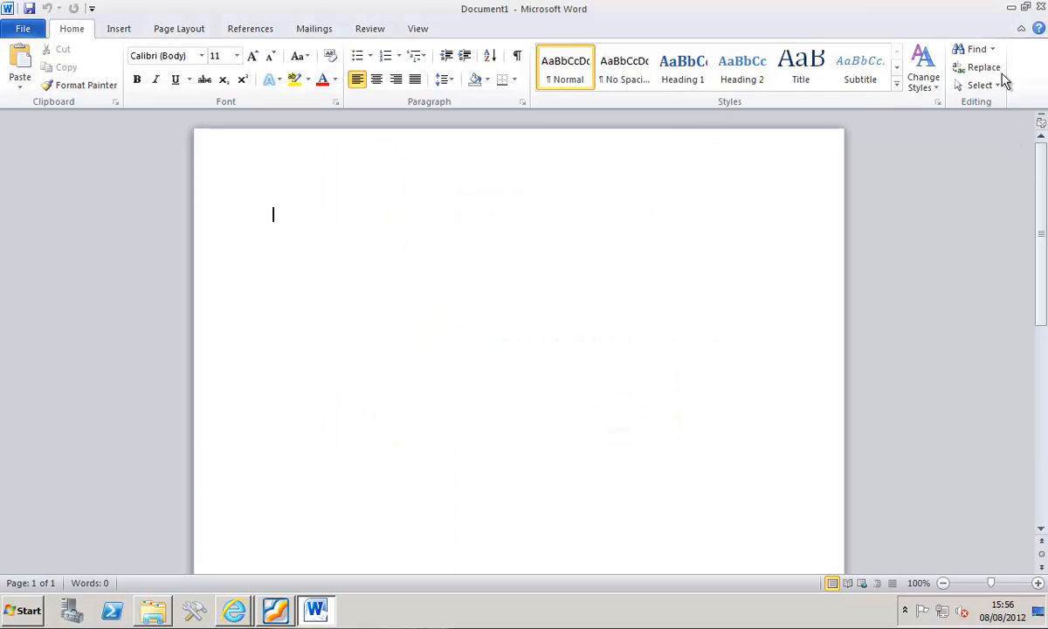
click(1039, 7)
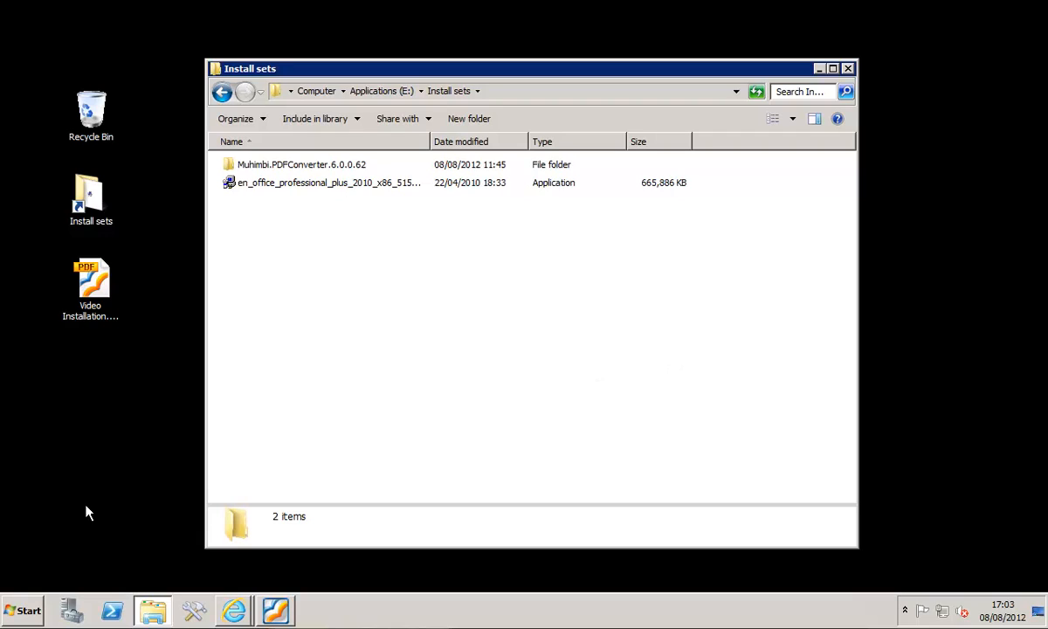
- Search Windows for "update", open Windows Update, check its settings for how updates are installed, and close the window
click(23, 610)
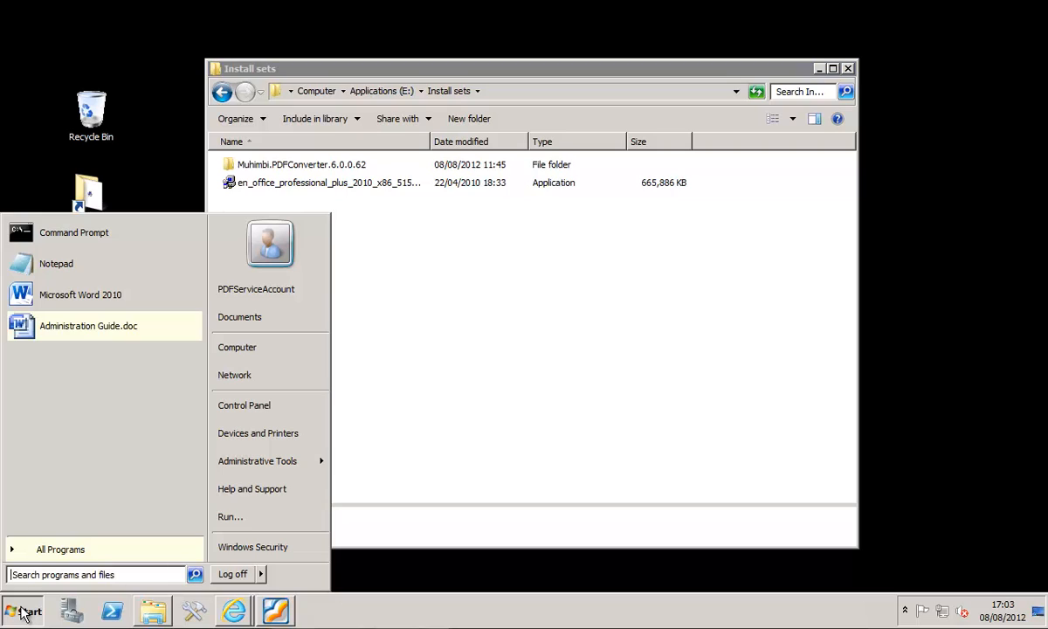
text(update)
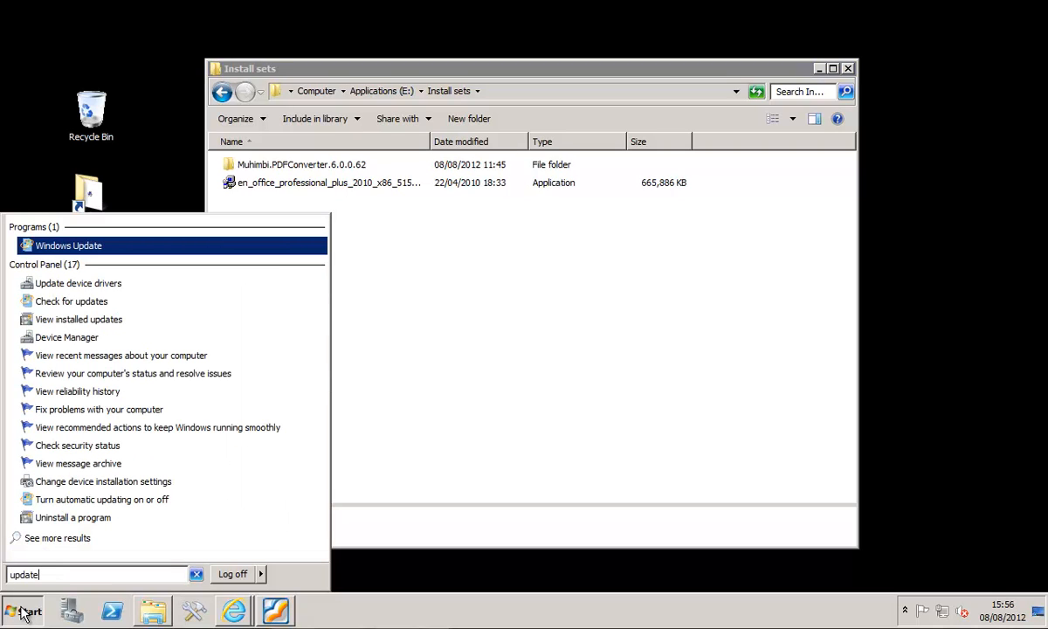
click(74, 249)
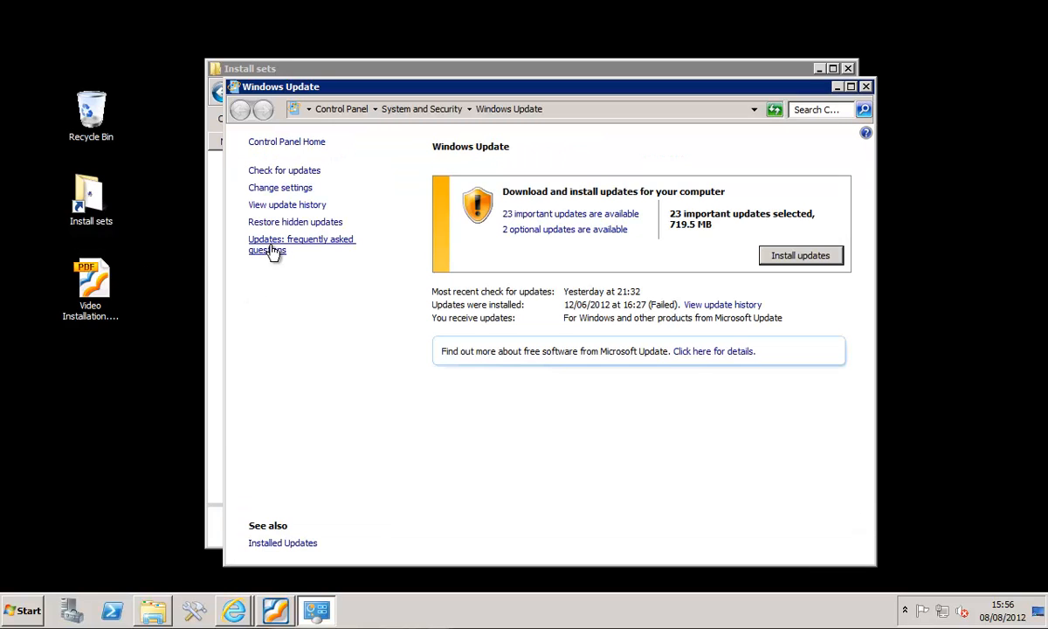
click(277, 188)
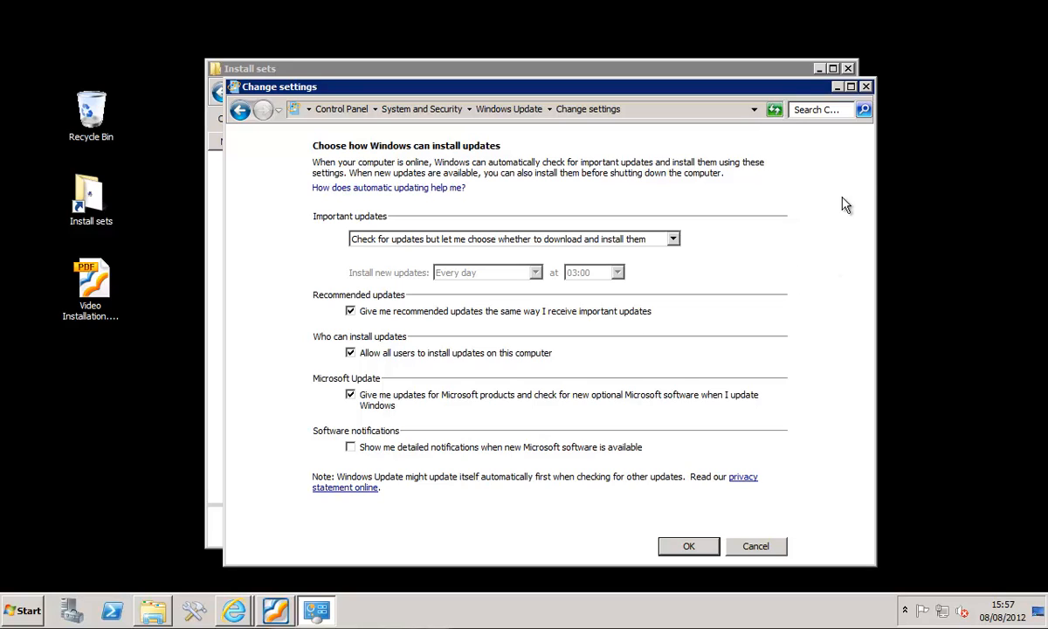
click(866, 87)
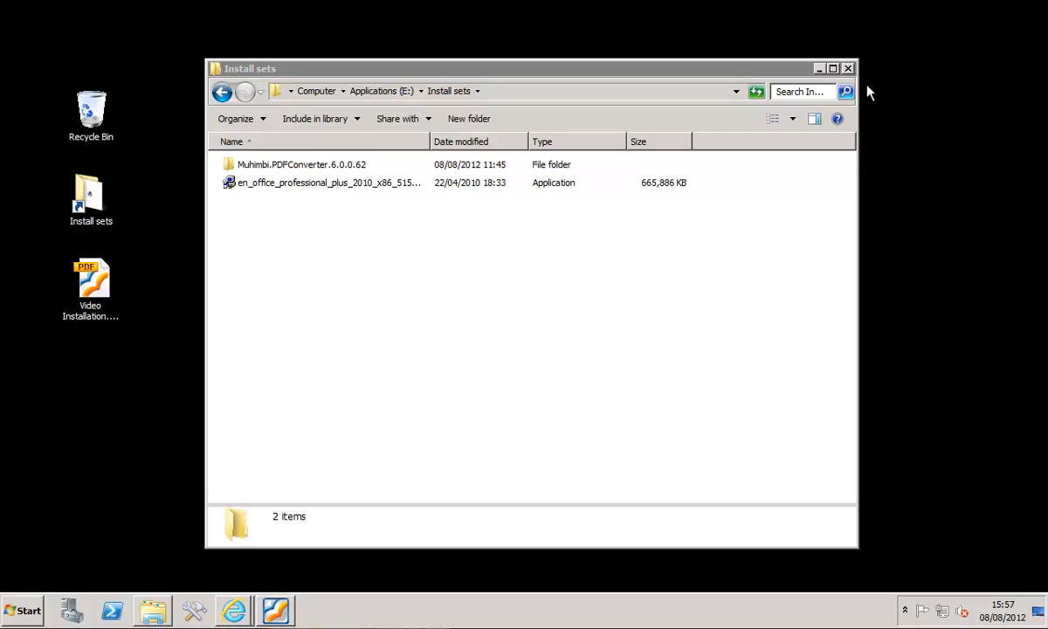
- Run install.cmd from the SharePoint Installer folder under Muhimbi.PDFConverter.6.0.0.62\PDF Converter and dismiss the command window once installation finishes
double_click(312, 168)
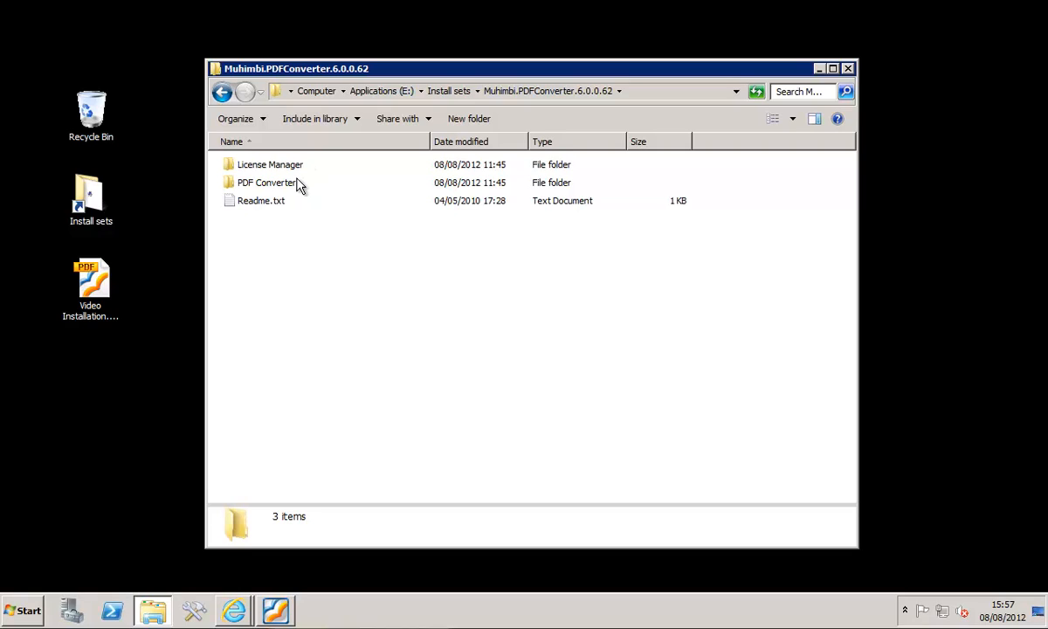
double_click(281, 185)
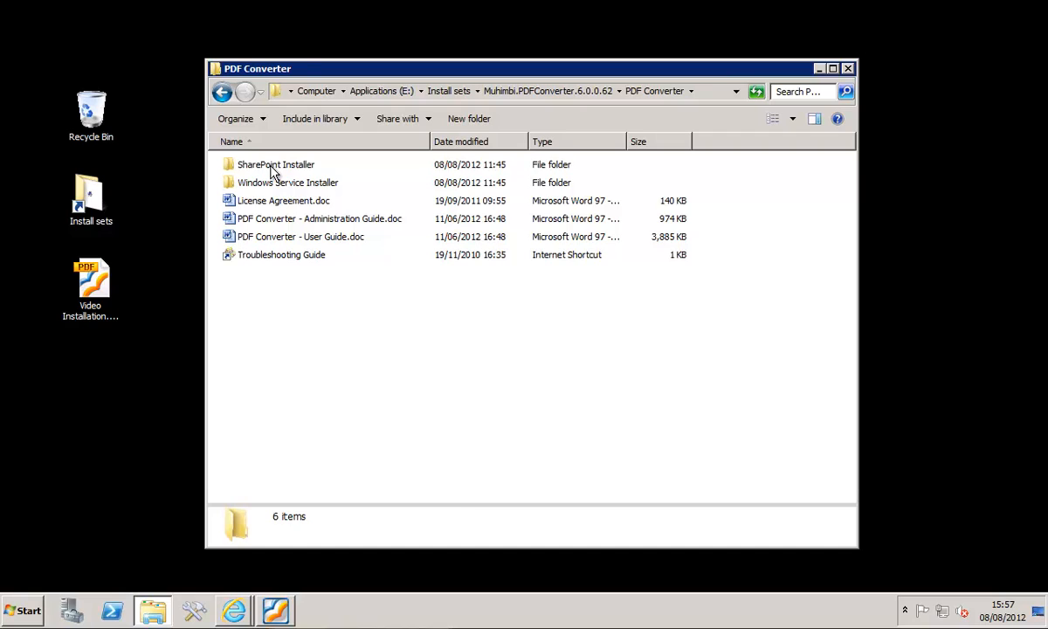
double_click(272, 165)
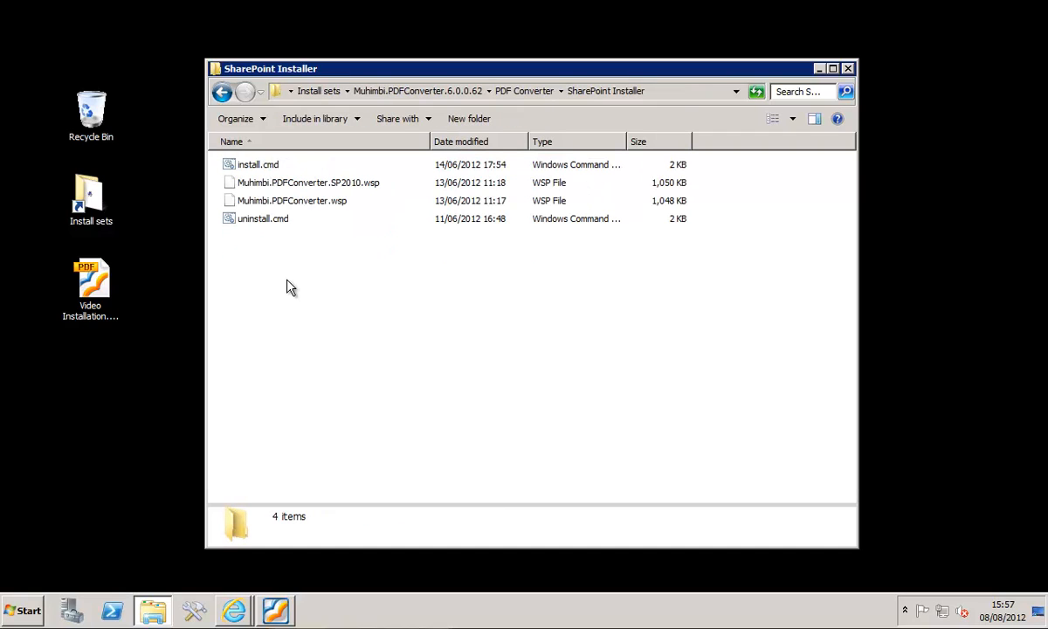
double_click(258, 168)
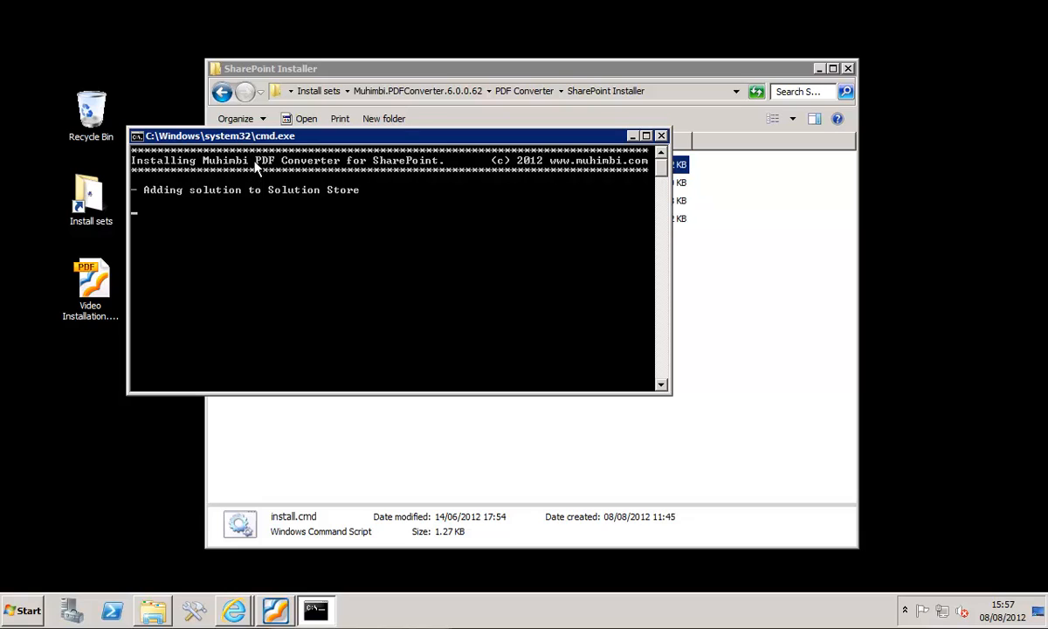
drag(275, 136, 269, 230)
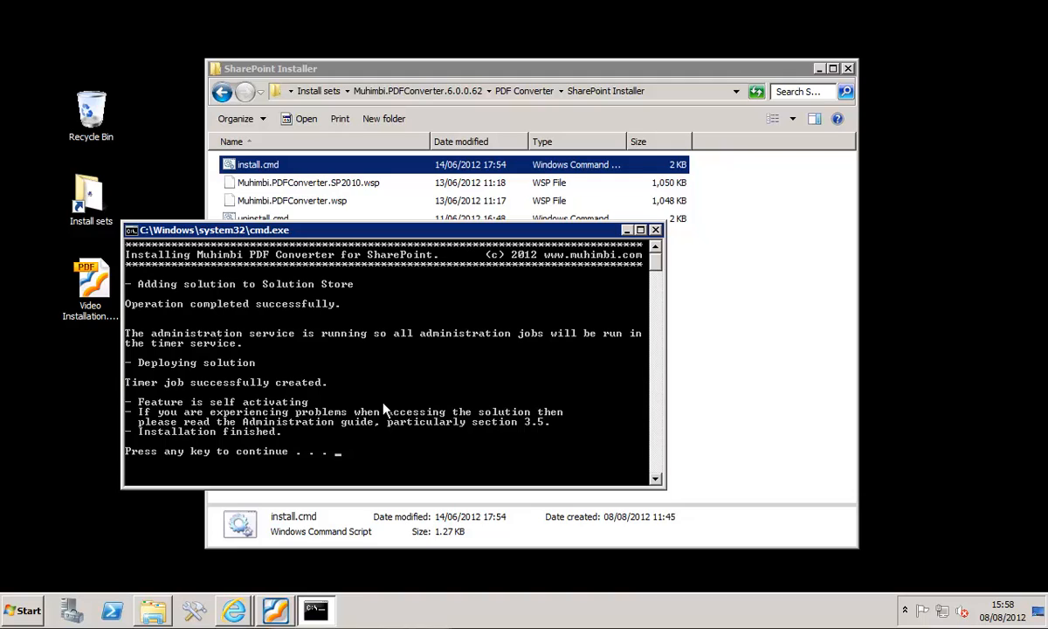
key(Return)
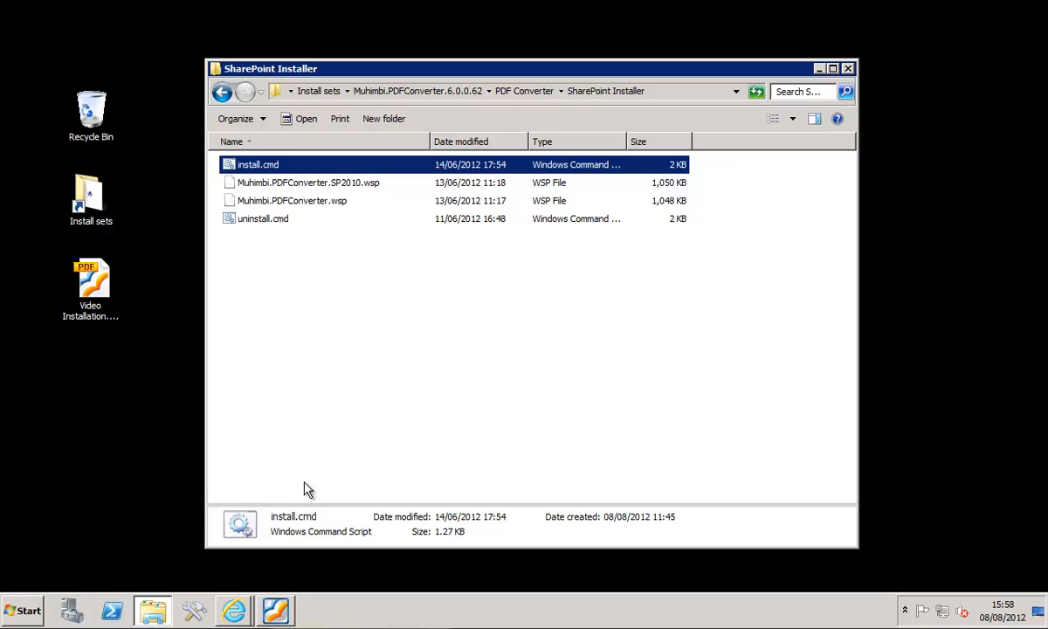
- Switch to SharePoint Central Administration in Internet Explorer, refresh System Settings, and check the farm solutions for the muhimbi.pdfconverter.sp2010.wsp deployment status
click(234, 608)
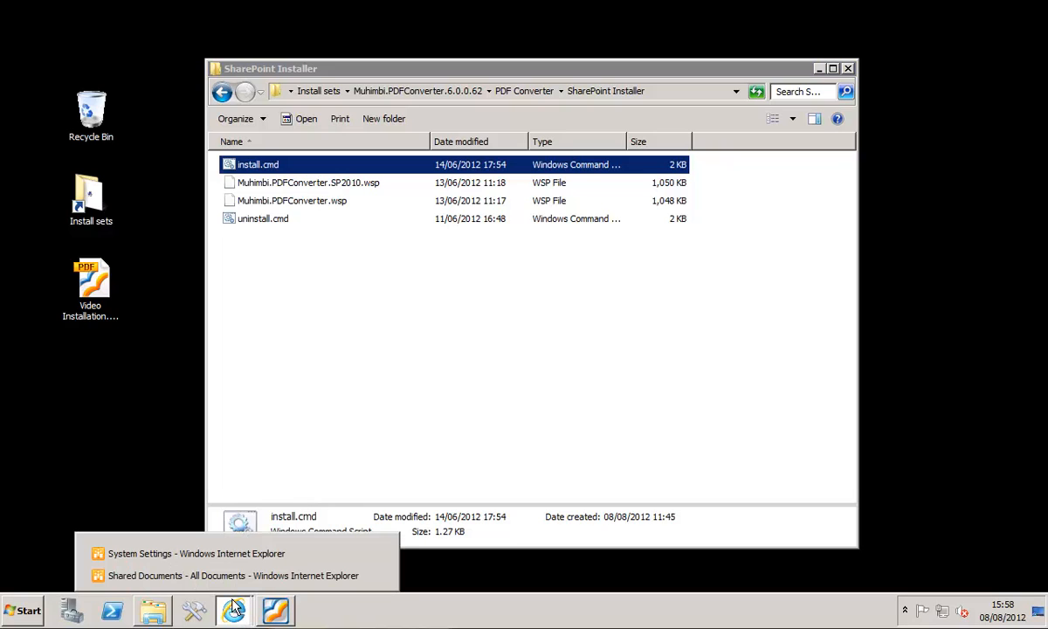
click(213, 554)
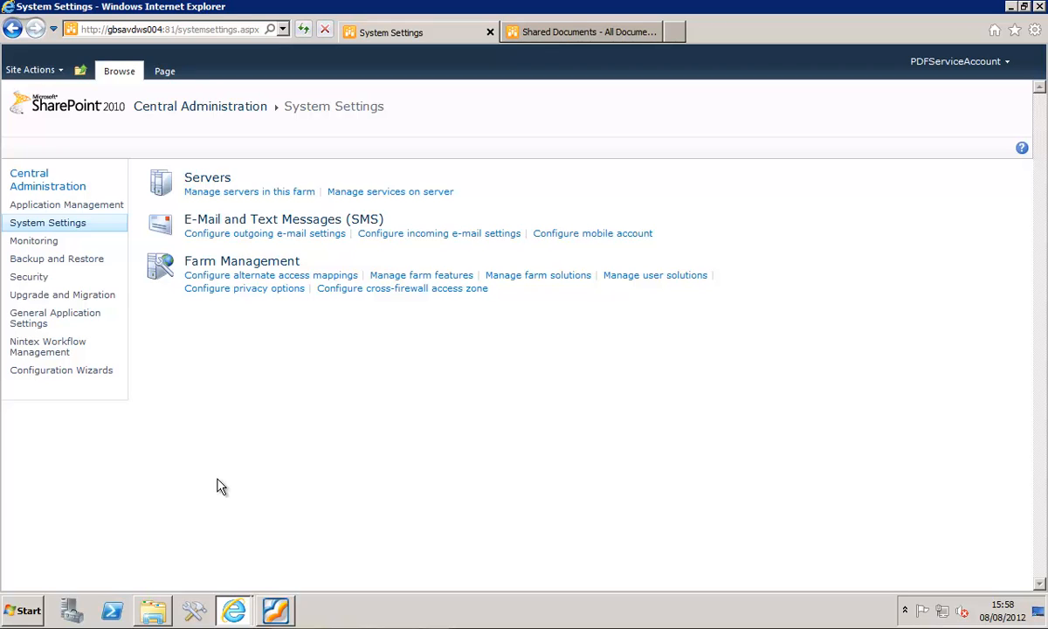
key(F5)
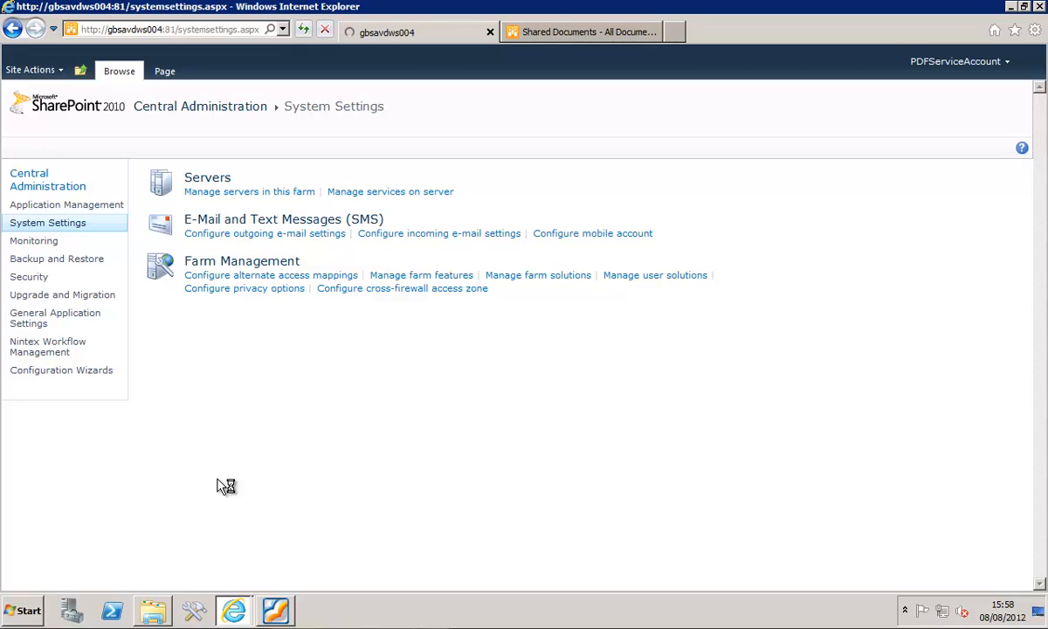
click(520, 277)
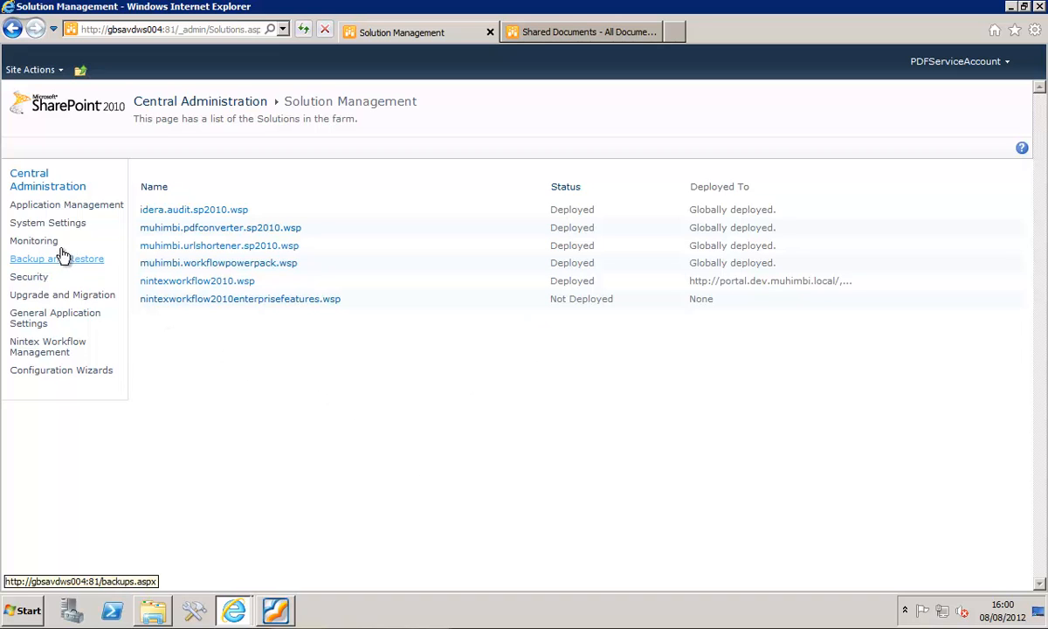
- Open the Muhimbi Document Converter Settings under General Application Settings and test the connection to the conversion server address
click(27, 323)
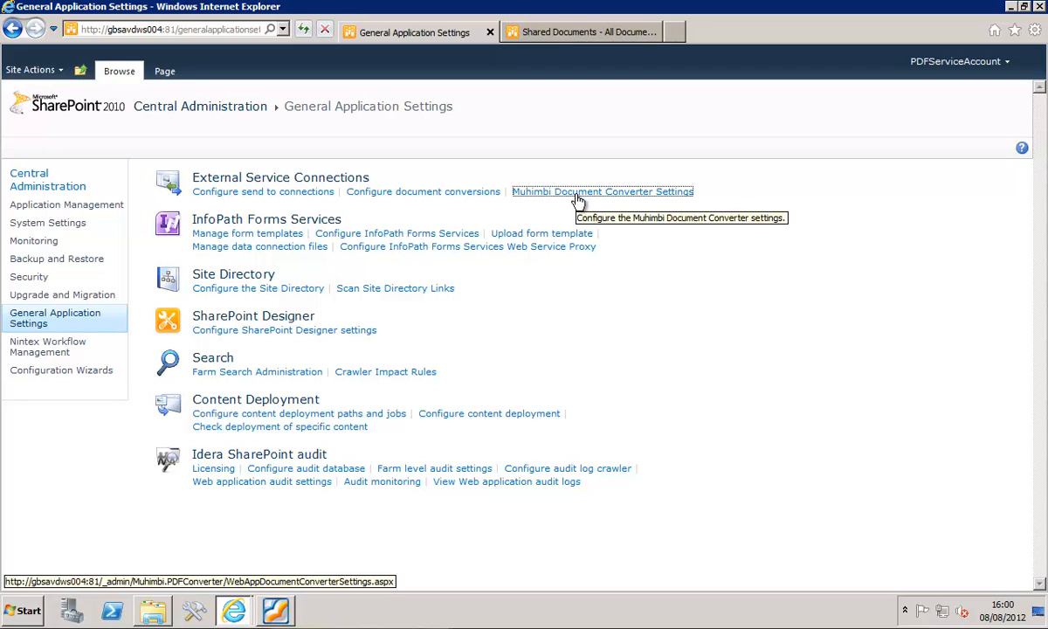
click(576, 196)
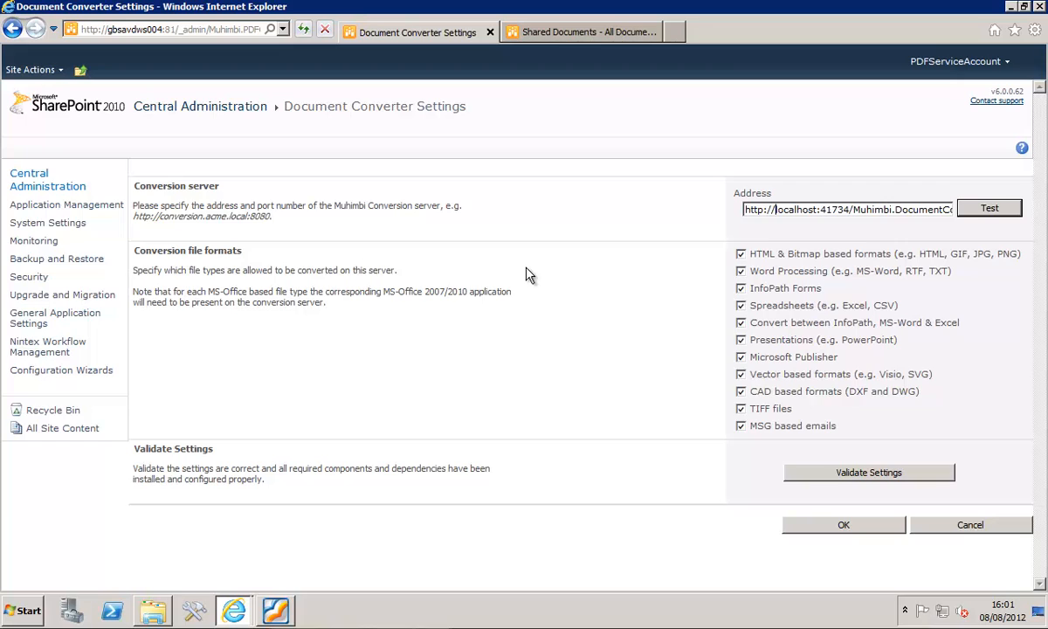
key(shift+Right)
key(shift+Right)
key(shift+Right)
key(shift+Right)
key(shift+Right)
key(shift+Right)
key(shift+Right)
key(shift+Right)
key(shift+Right)
click(985, 210)
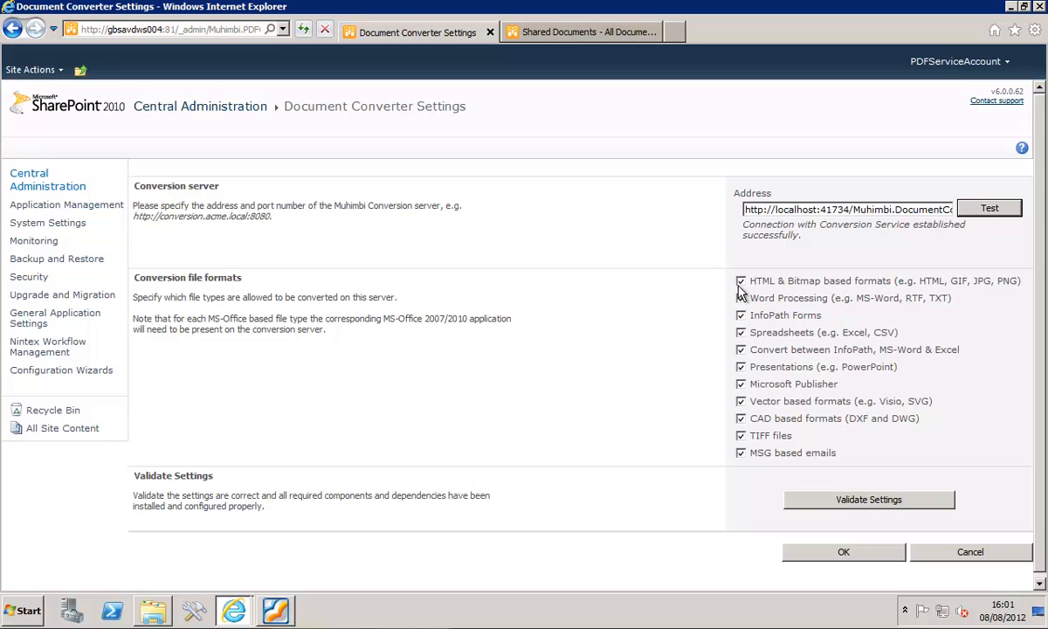
- Validate the document converter settings, review the results for each converter, and save the settings
click(741, 316)
click(841, 507)
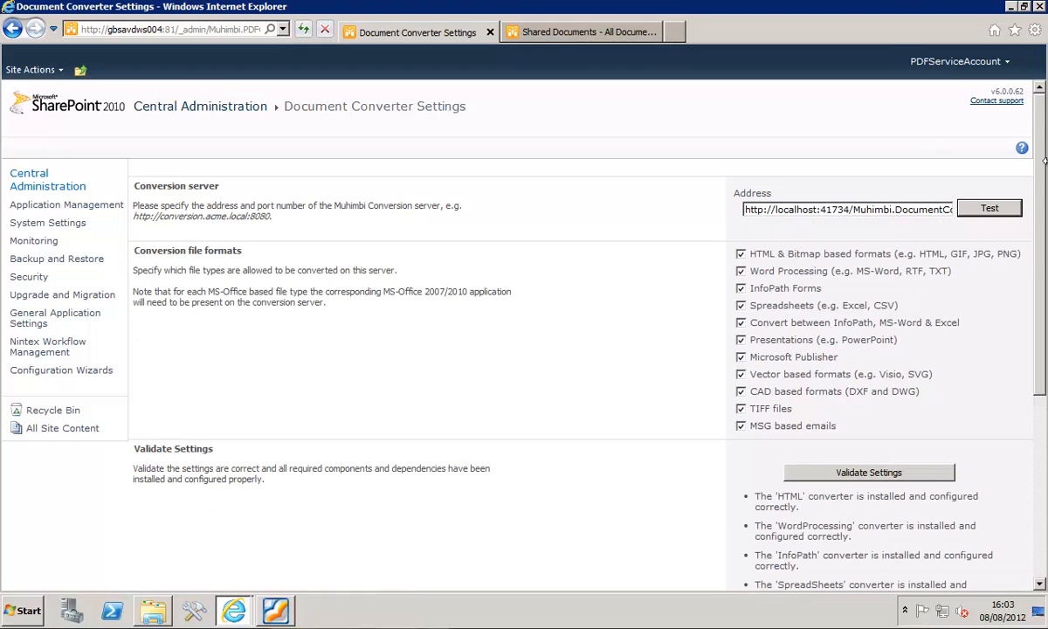
scroll(1040, 186, down, 3)
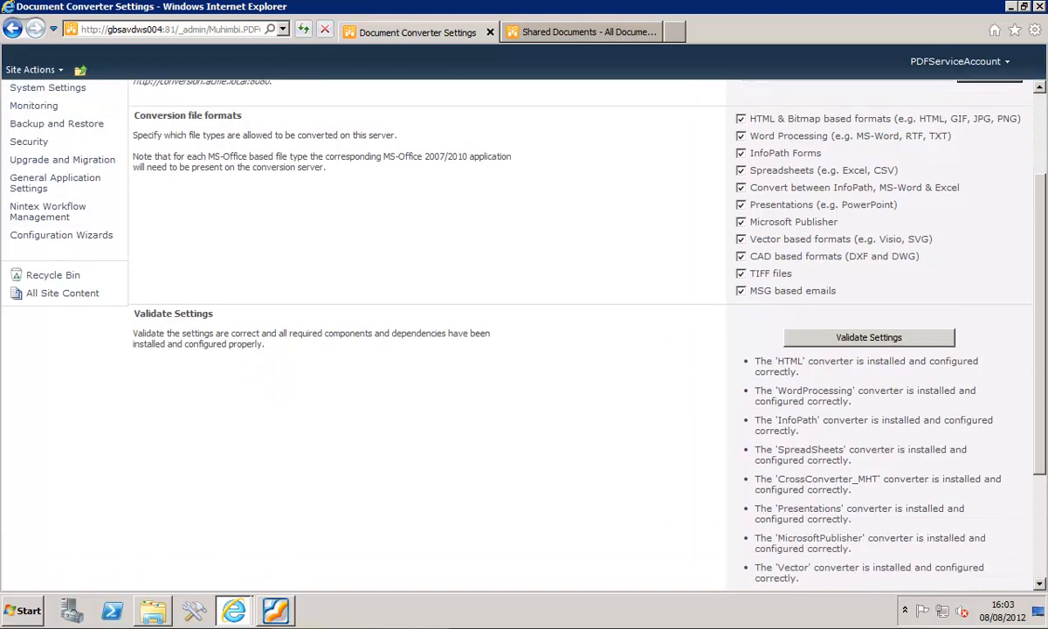
mouse_move(1038, 291)
mouse_down()
mouse_move(1039, 361)
mouse_move(1041, 312)
mouse_up()
drag(1022, 192, 1026, 157)
drag(1037, 209, 1039, 390)
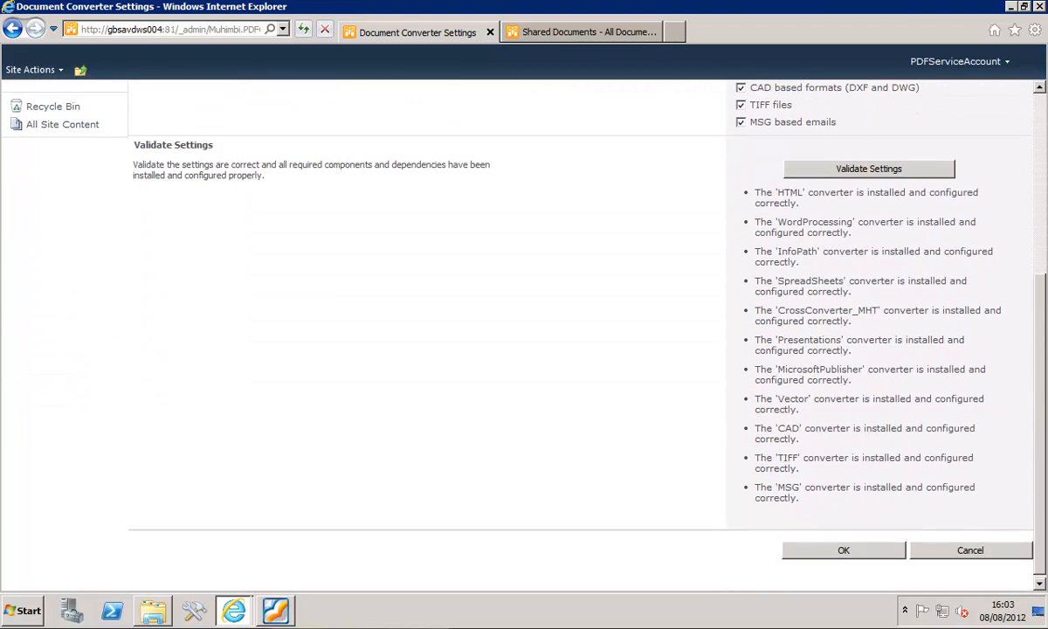
click(845, 551)
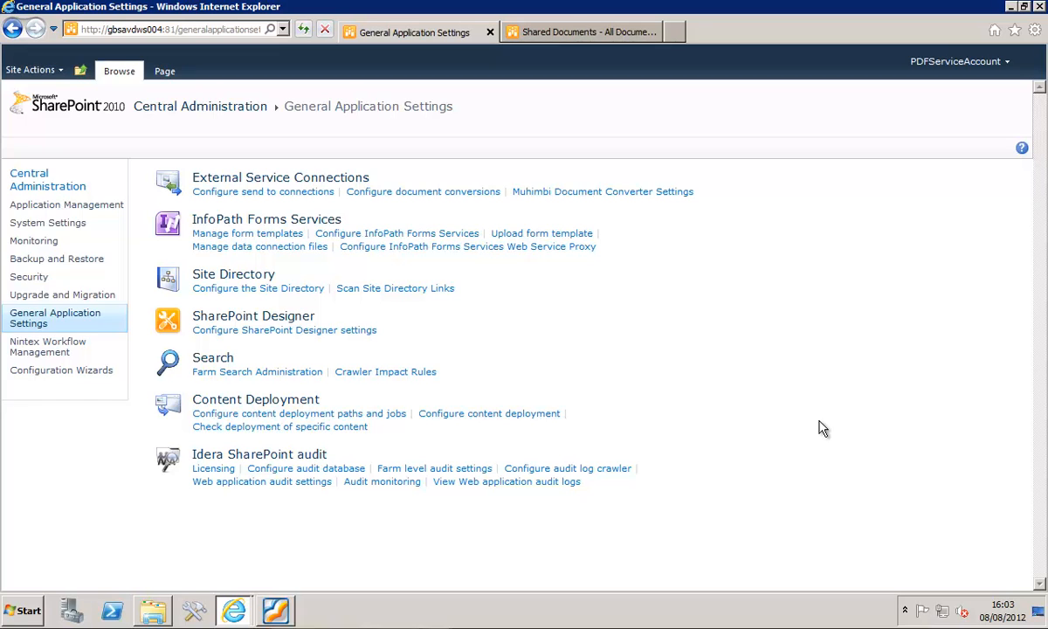
- Open the features of the Portal web application from Application Management, review the Muhimbi PDF Converter features, and close the list
click(88, 206)
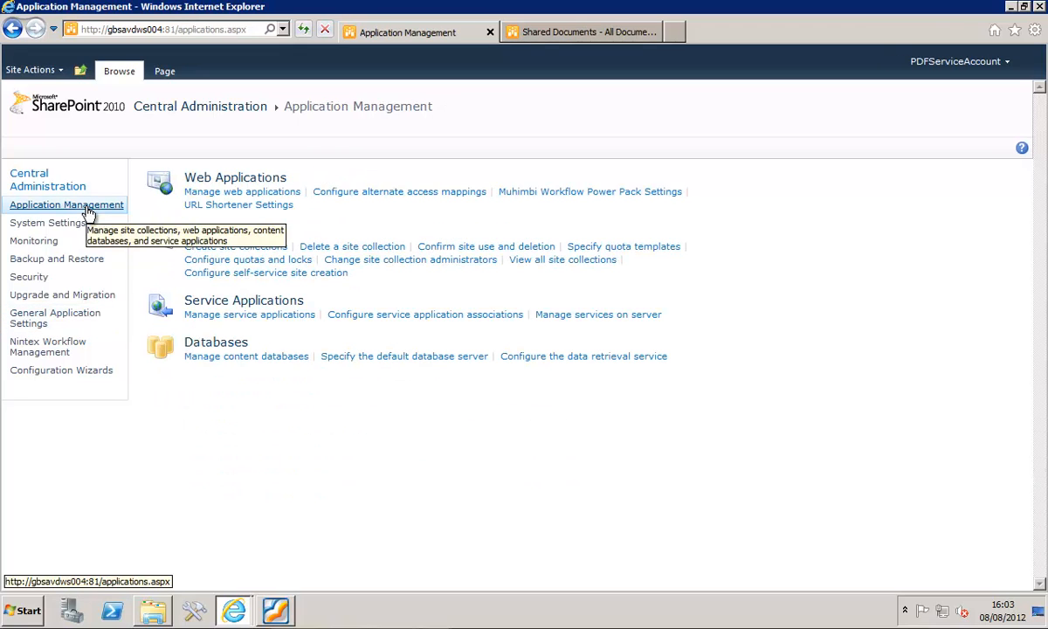
click(224, 193)
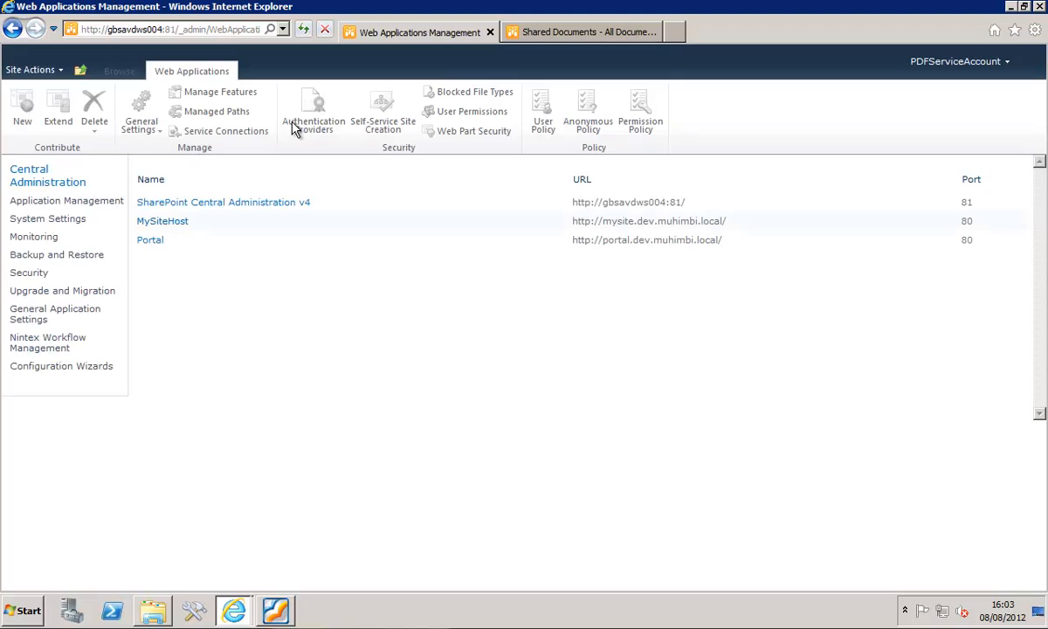
click(225, 249)
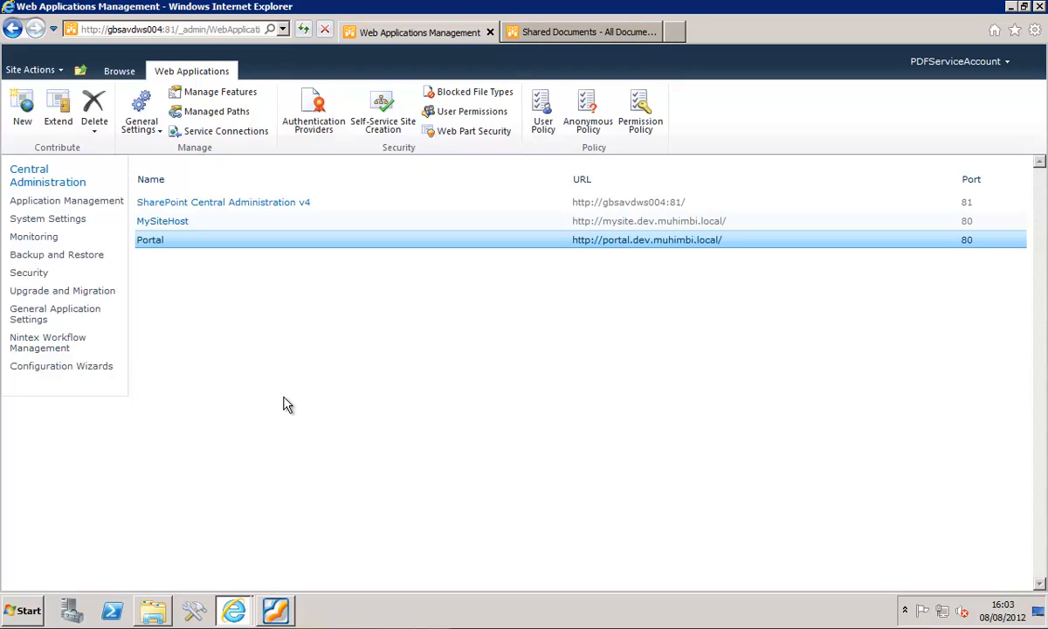
click(202, 96)
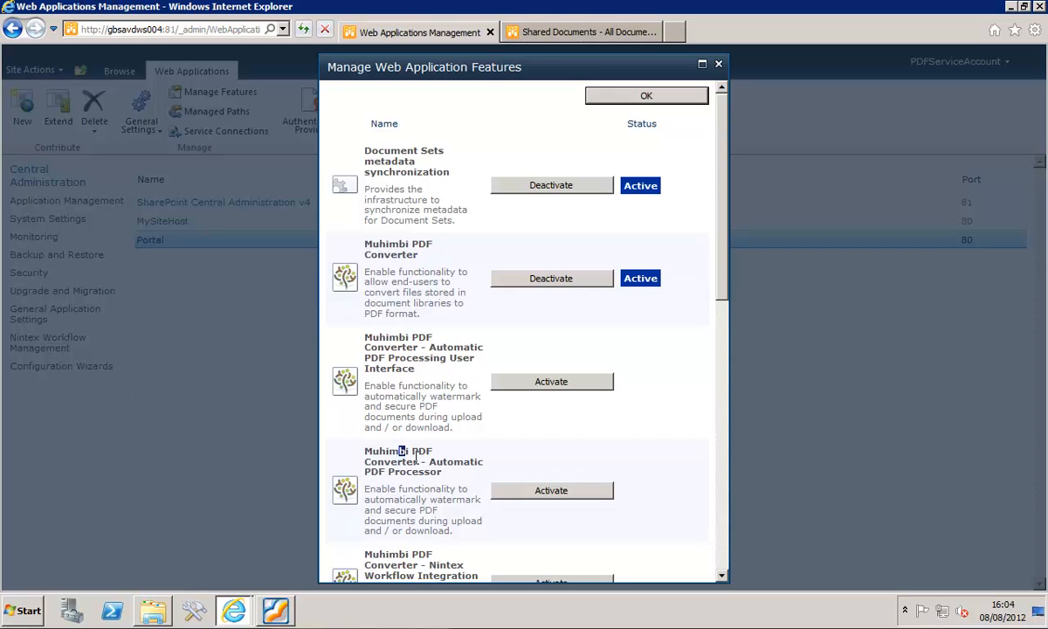
drag(401, 450, 440, 475)
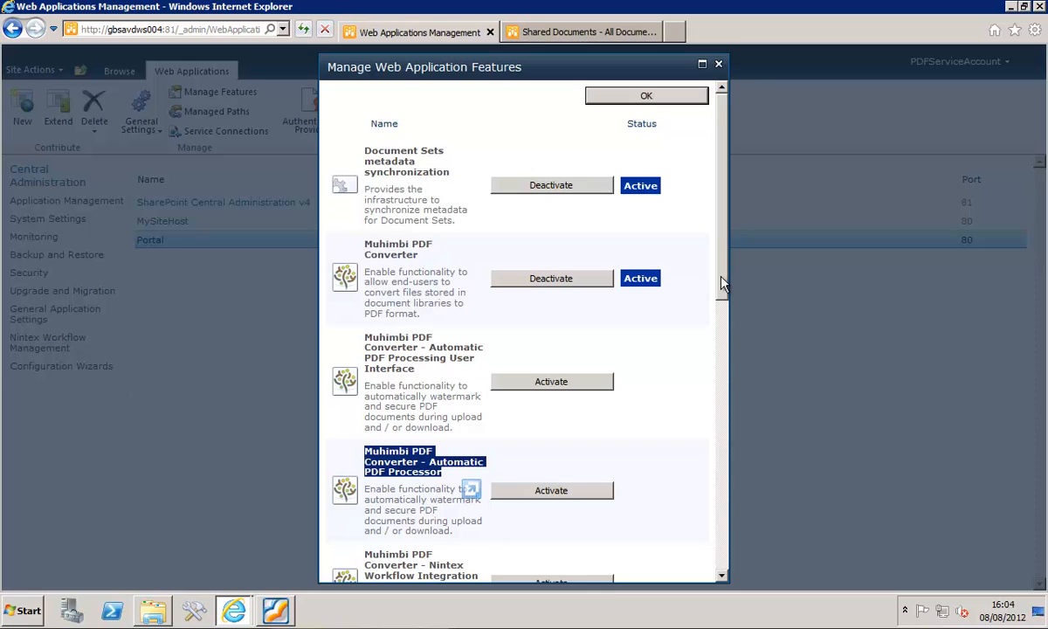
drag(720, 283, 714, 312)
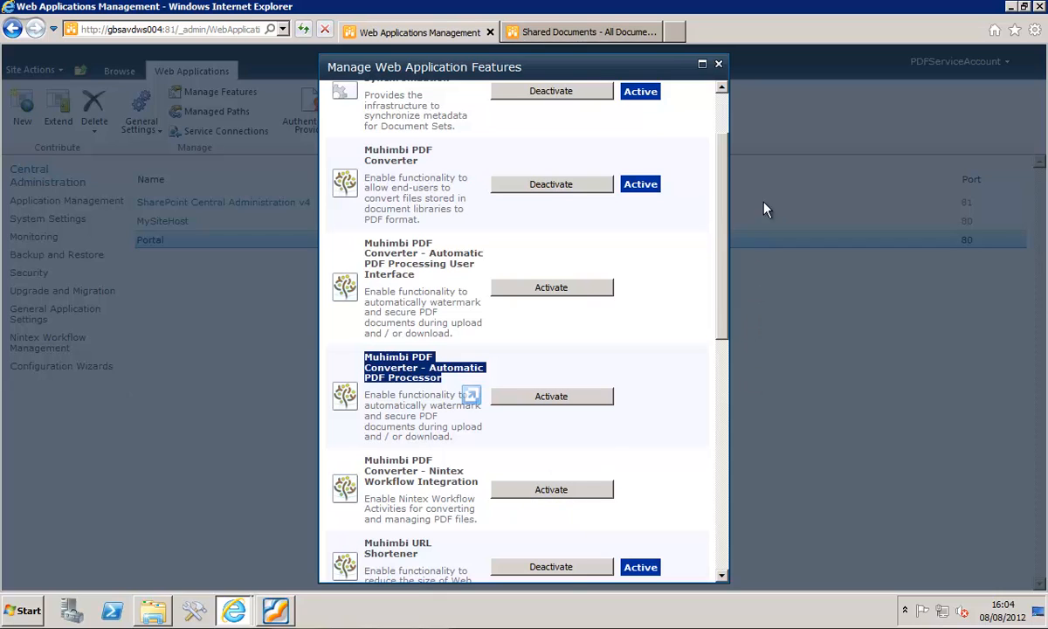
click(718, 68)
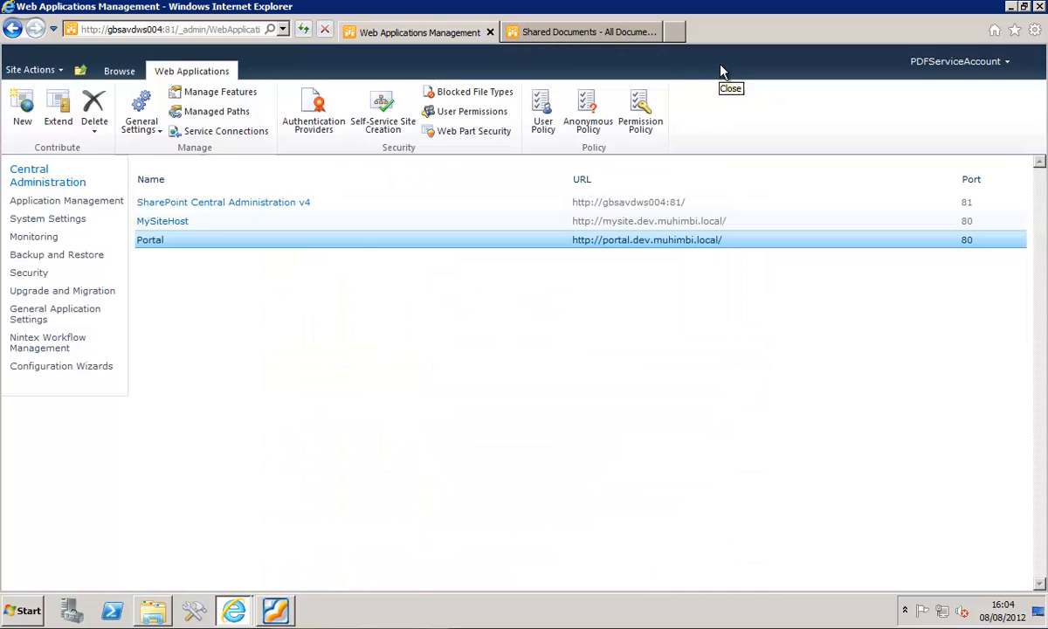
- In the Demo site's refreshed Shared Documents library, convert License Agreement to PDF with the default conversion settings and return to the source library
click(599, 35)
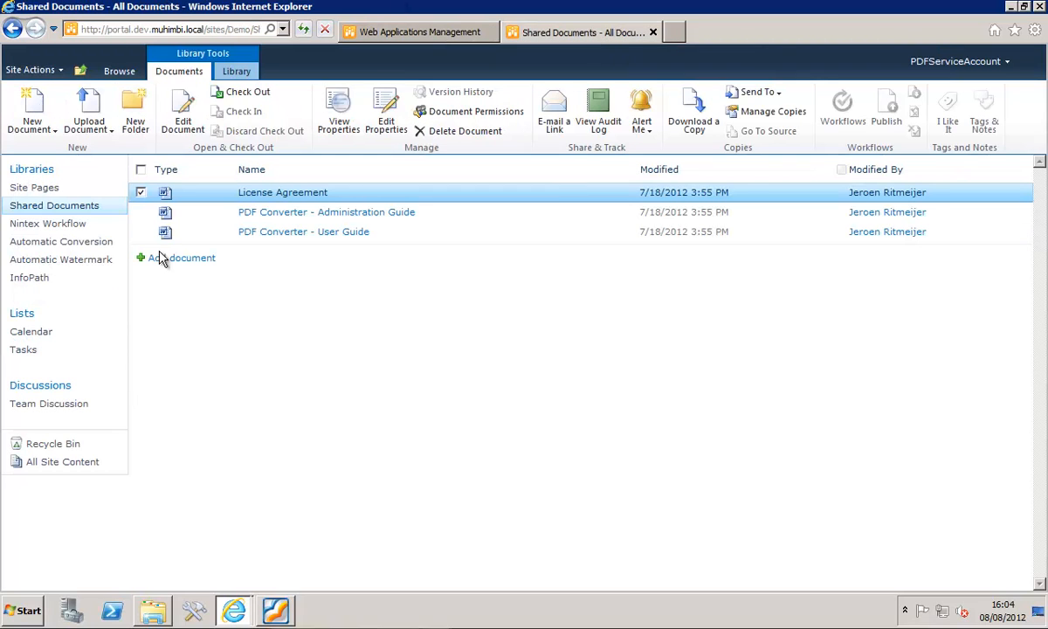
click(302, 31)
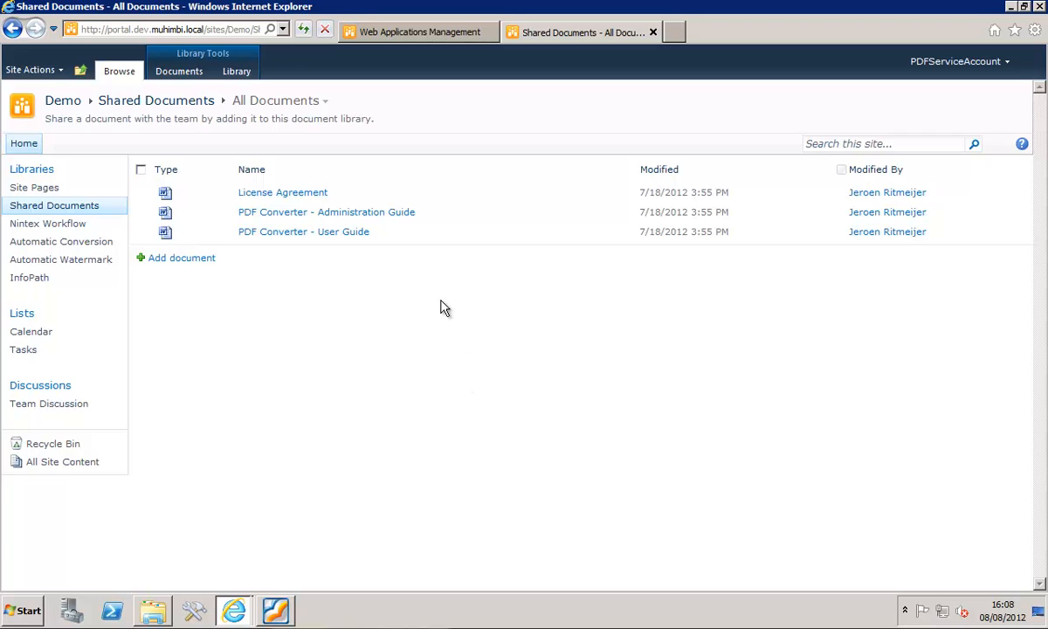
click(446, 200)
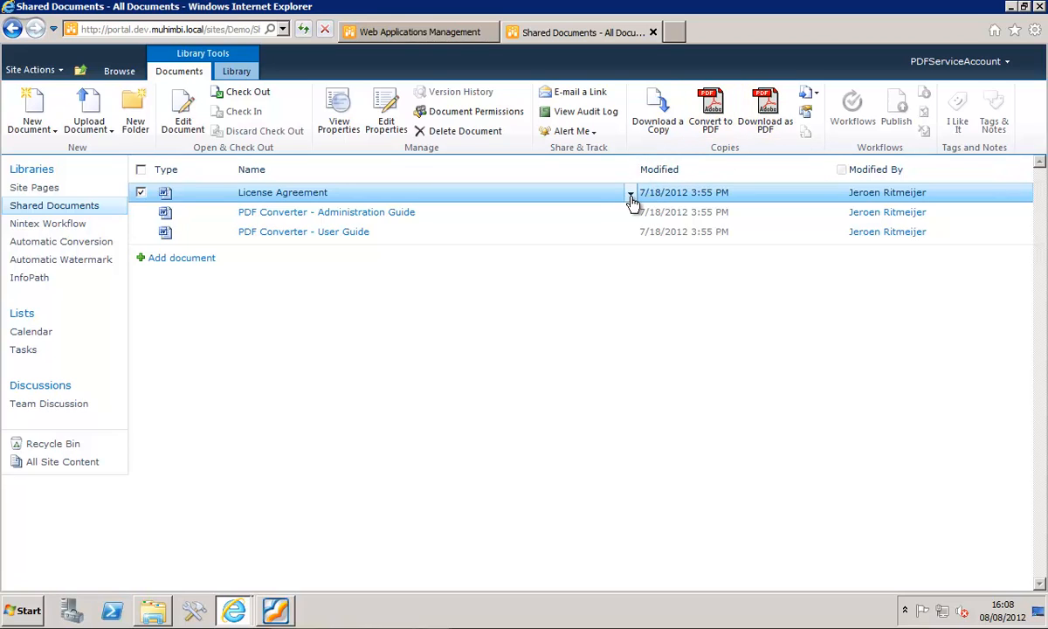
click(630, 196)
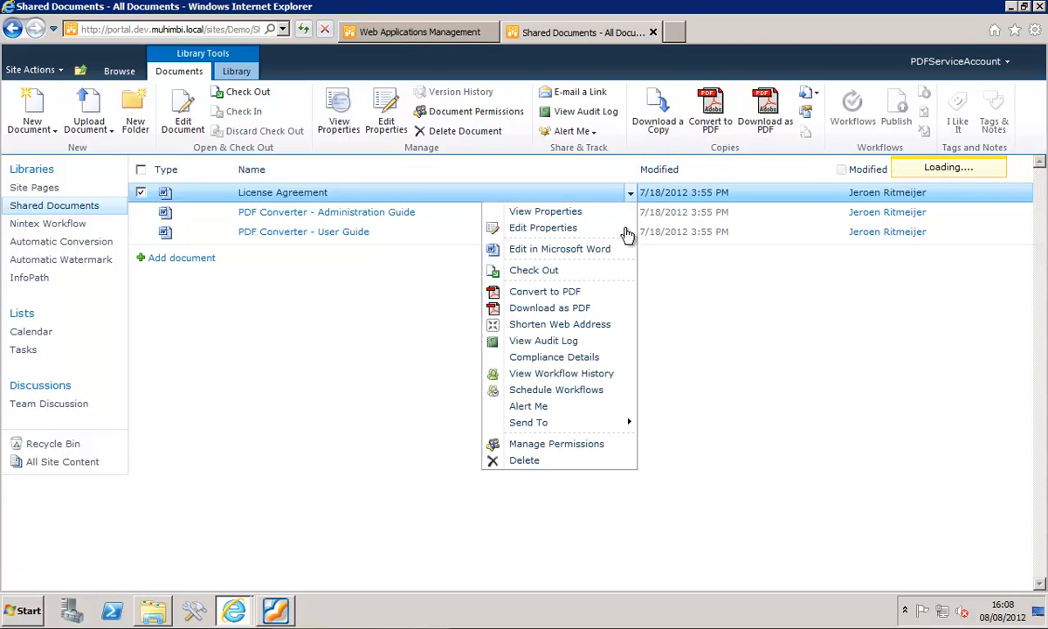
click(563, 295)
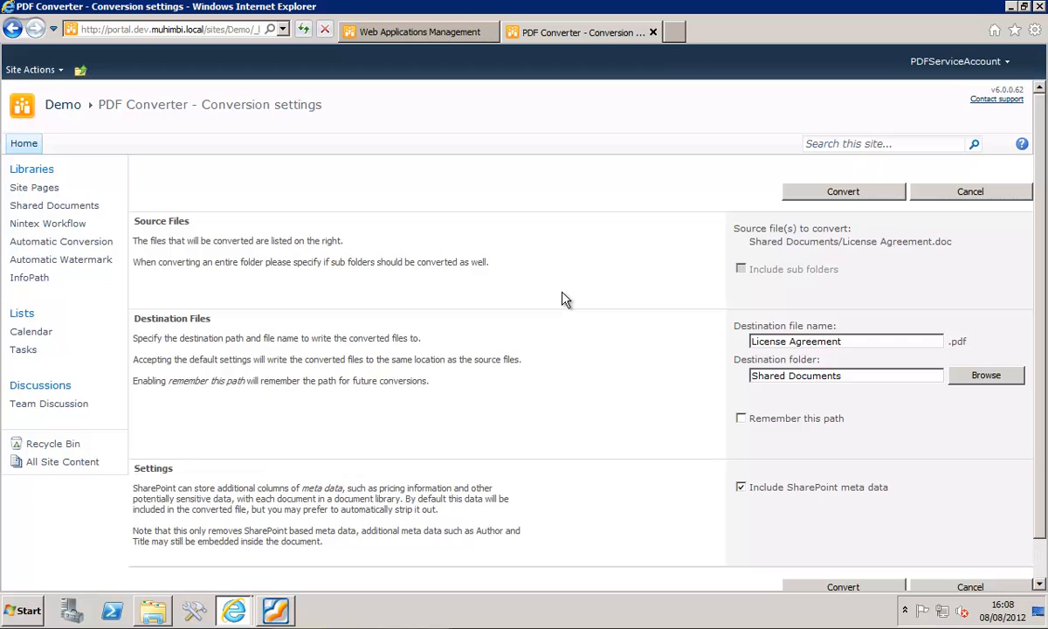
click(812, 195)
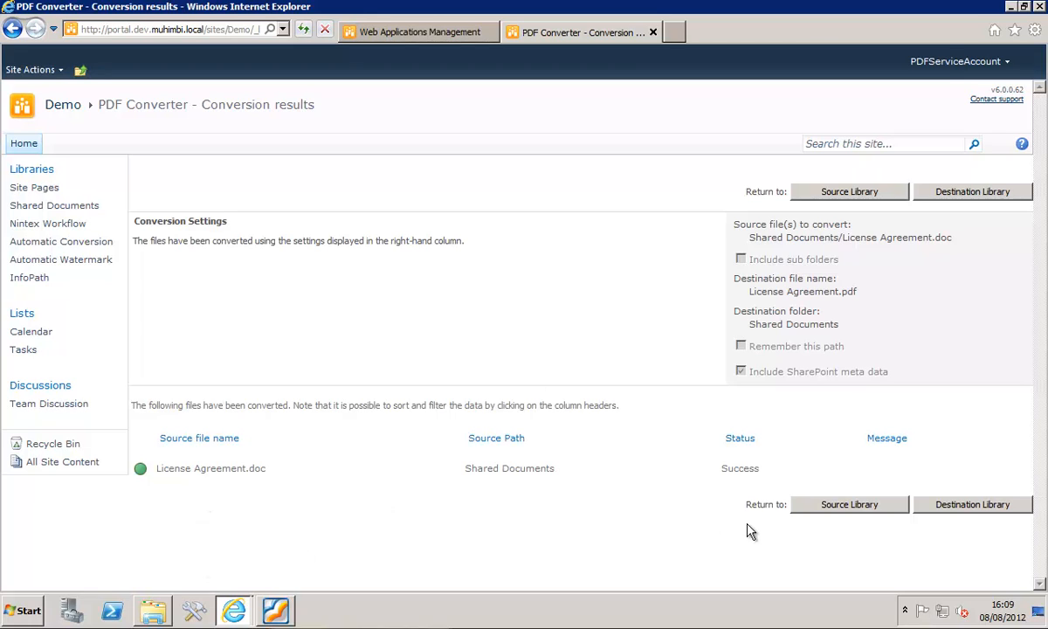
click(821, 513)
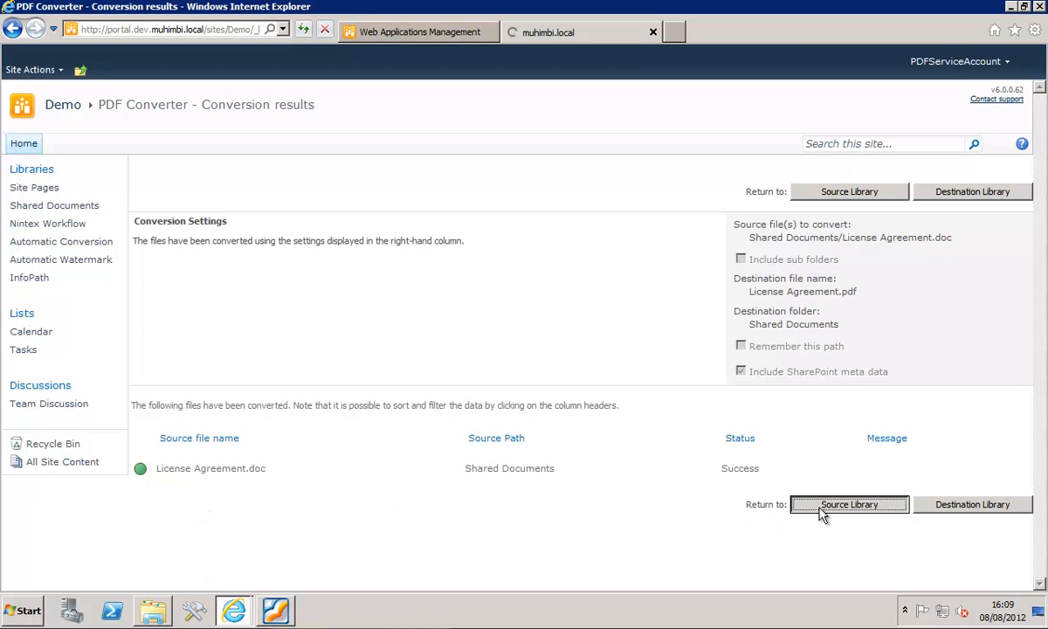
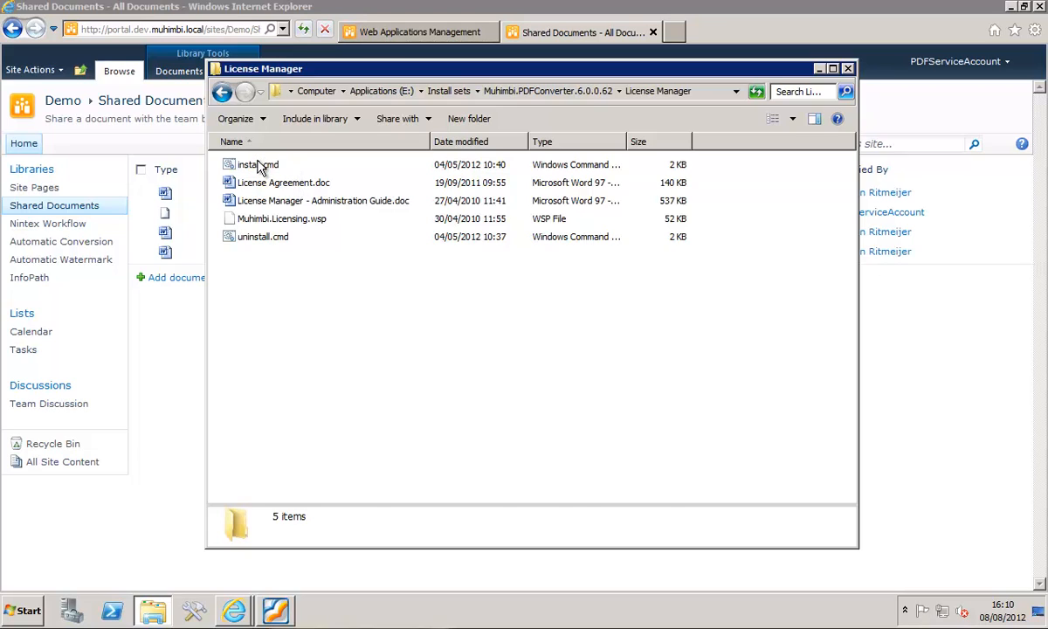
- Run install.cmd in the License Manager folder to install the Muhimbi License Manager, and close the console when it finishes
click(260, 166)
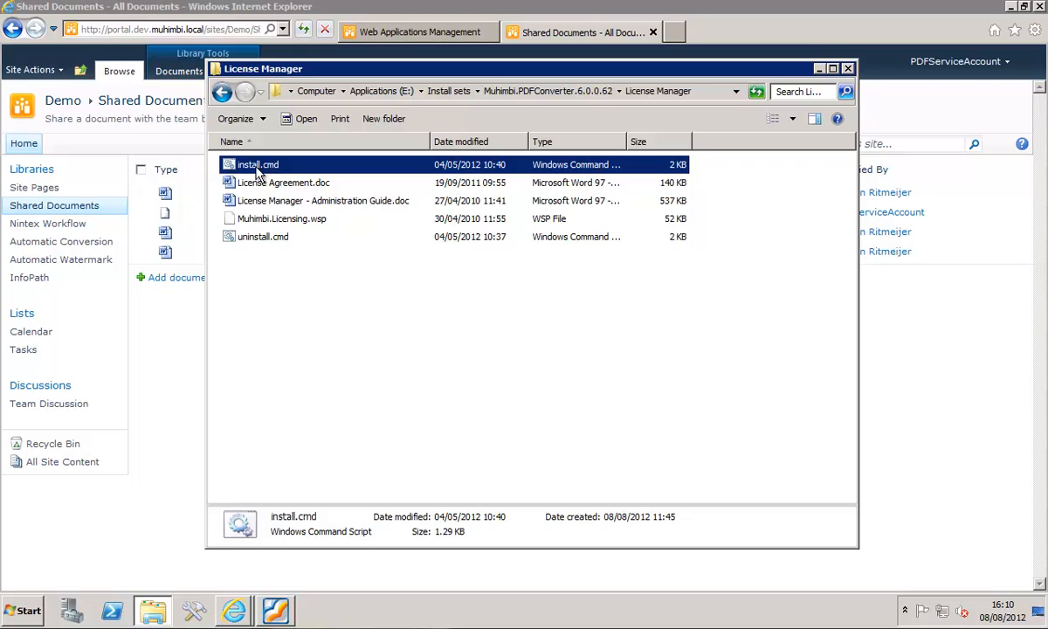
double_click(257, 167)
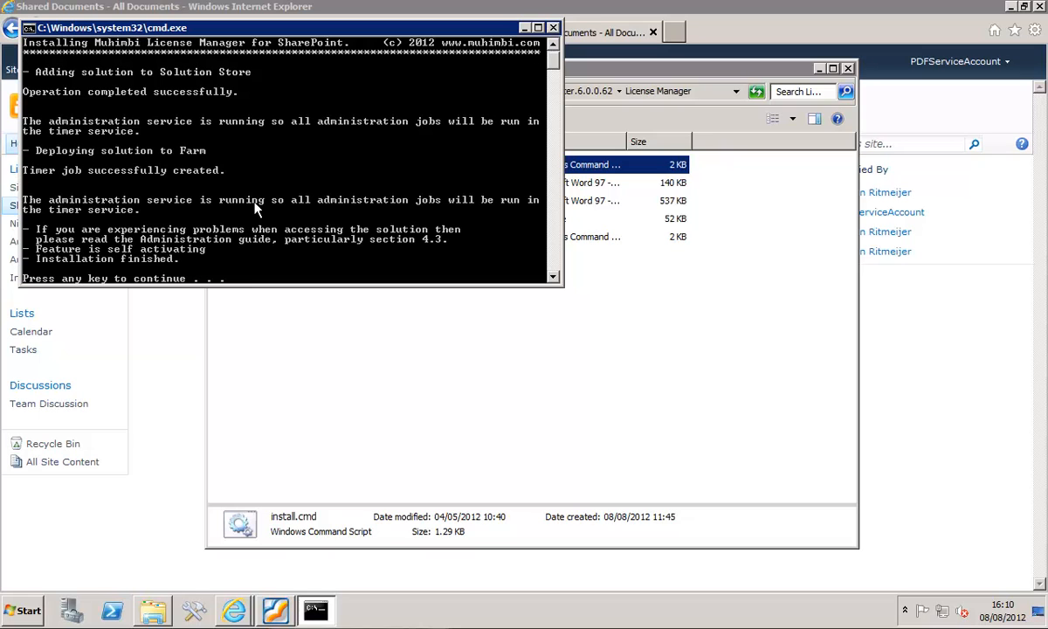
key(Return)
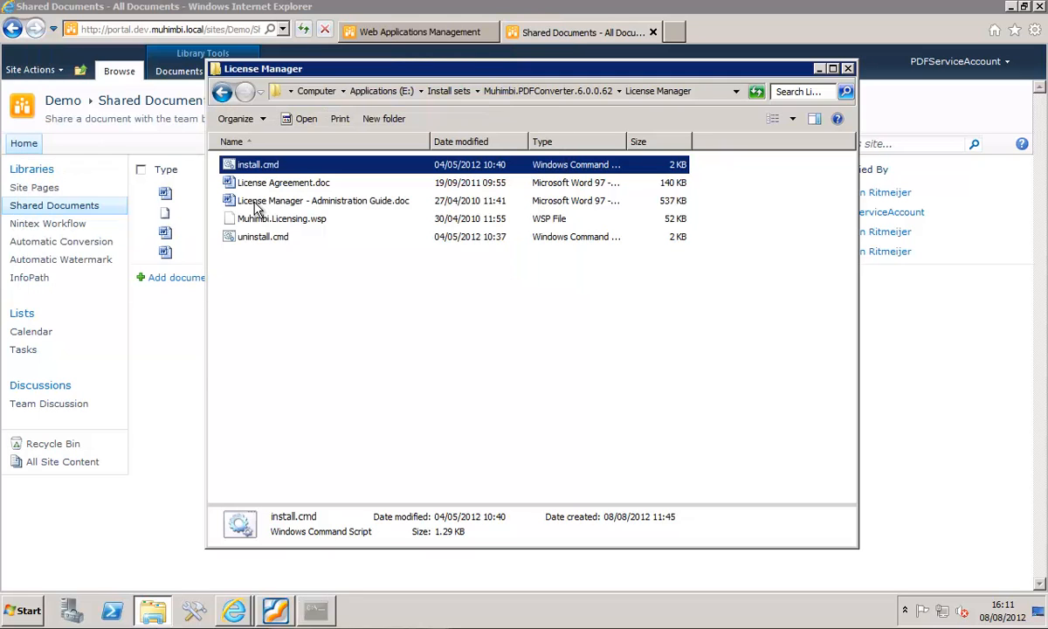
- Switch to Central Administration in Internet Explorer, reload System Settings, and open the Muhimbi license manager
click(379, 35)
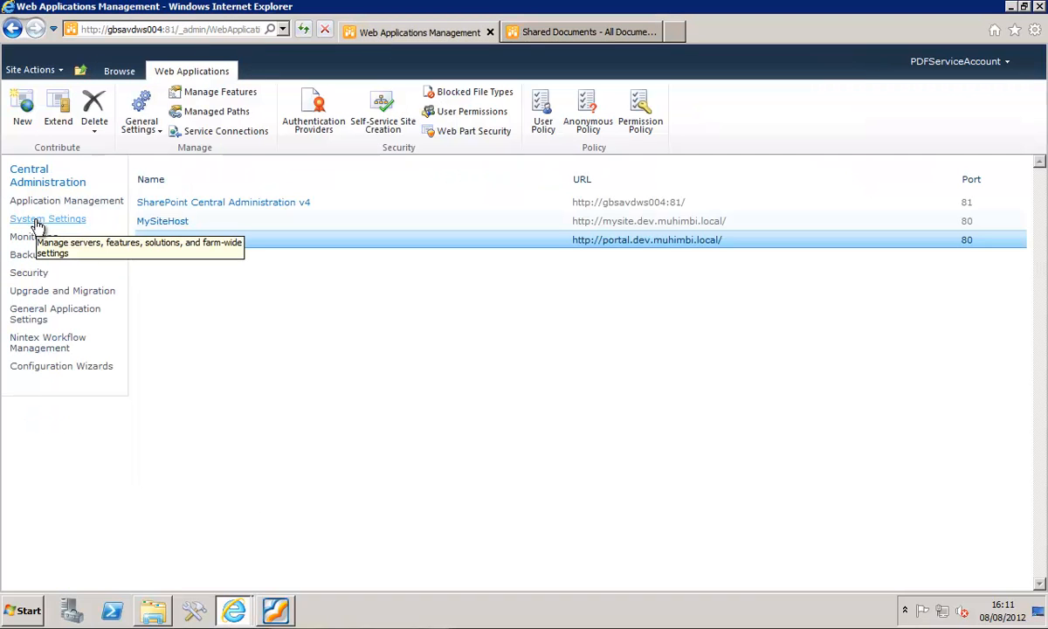
click(37, 223)
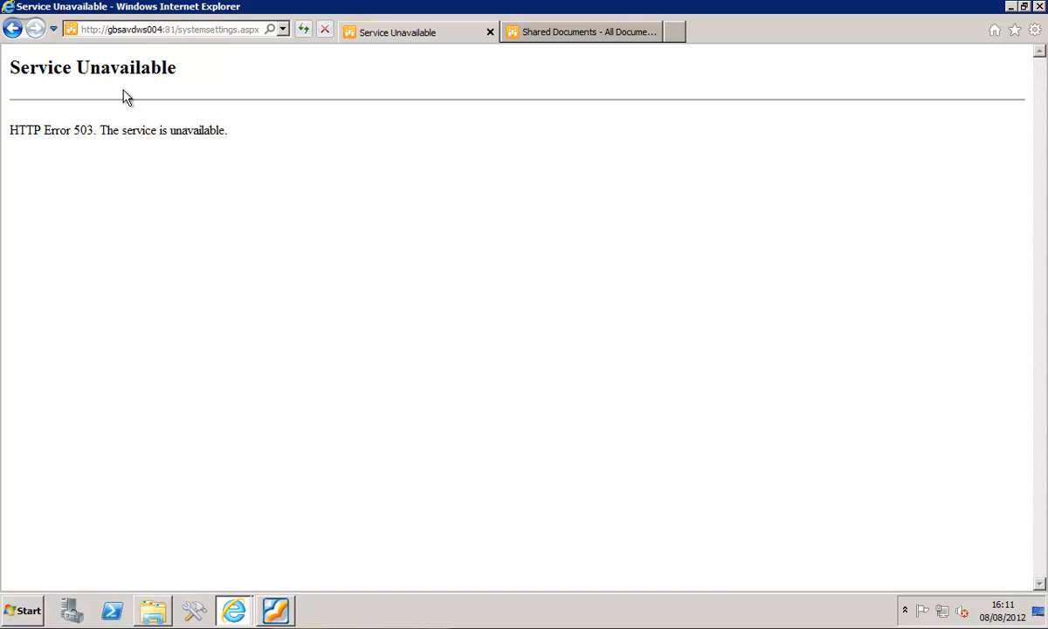
click(300, 36)
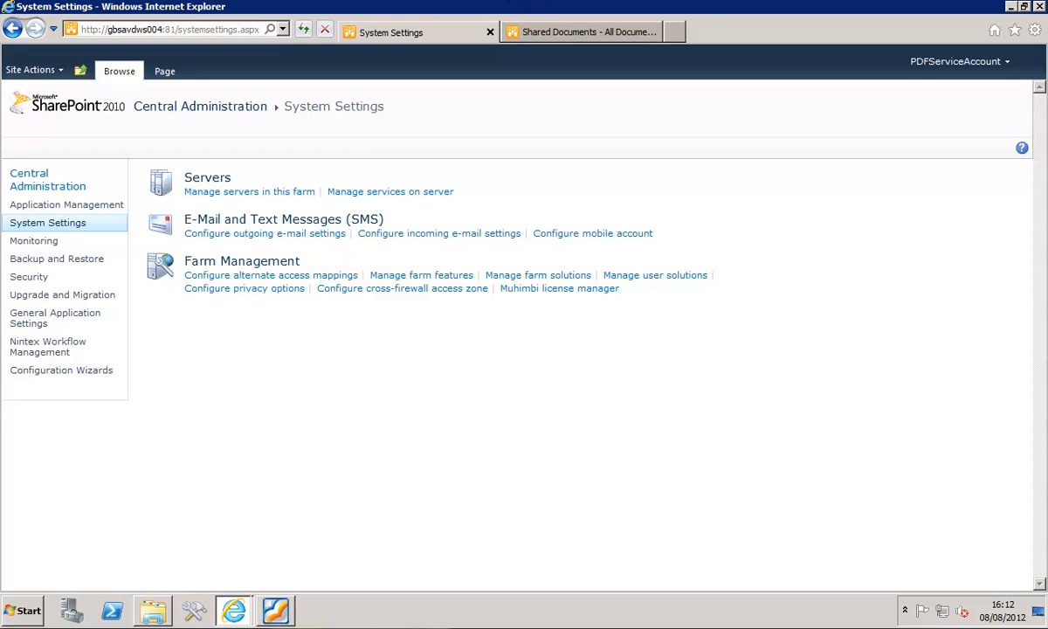
click(545, 293)
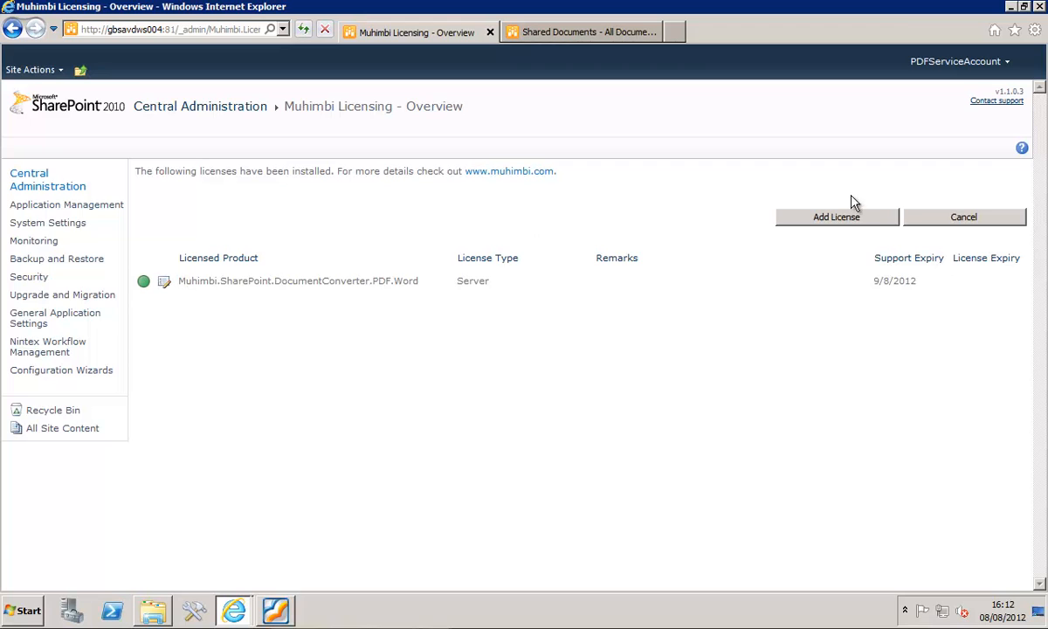
- Add a license in Muhimbi Licensing by pasting the full license text into the License field, and save it
click(840, 224)
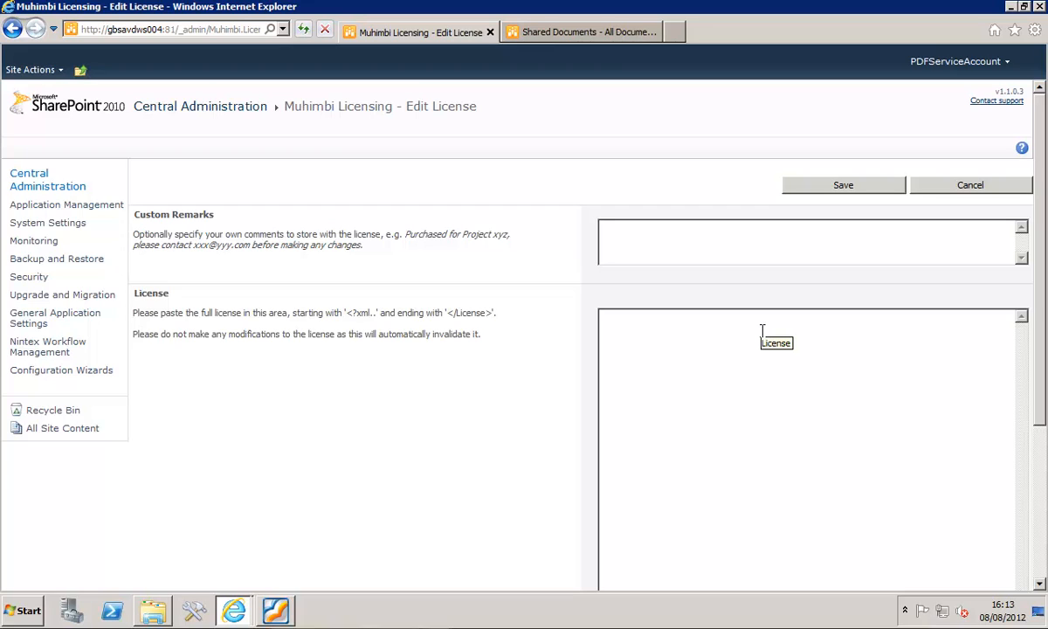
click(762, 331)
key(ctrl+v)
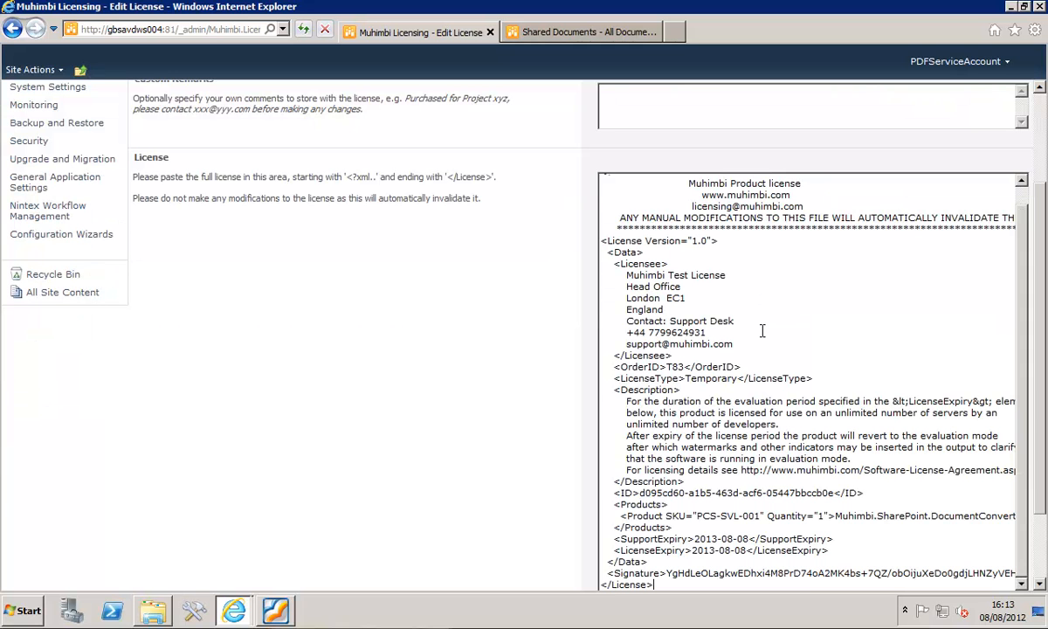
click(1041, 169)
click(840, 183)
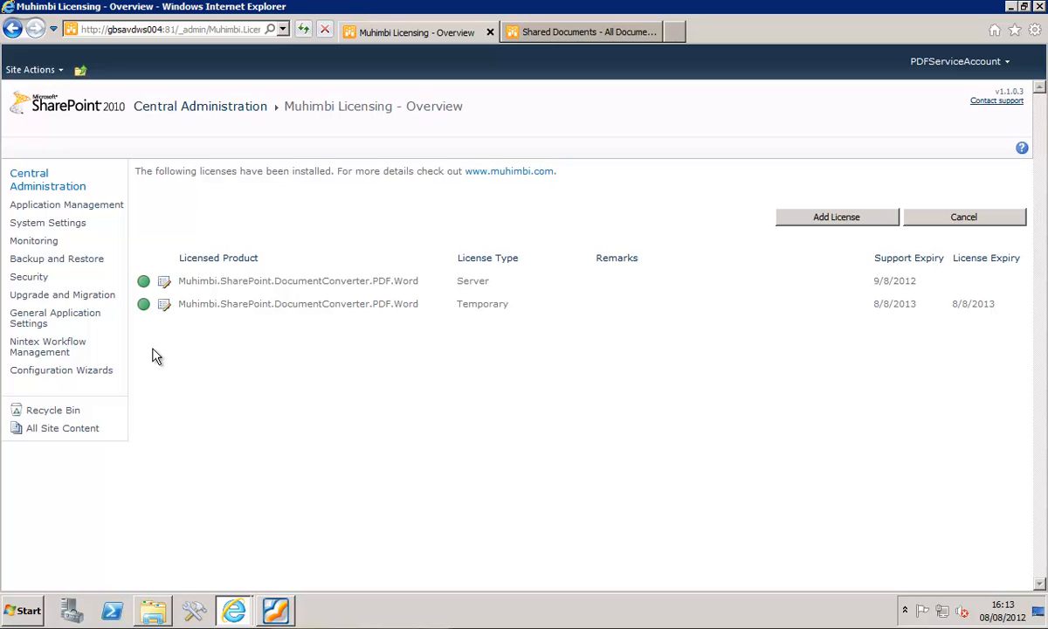
- Switch to Windows Explorer and copy Muhimbi Test License.txt from the Install sets folder
click(151, 610)
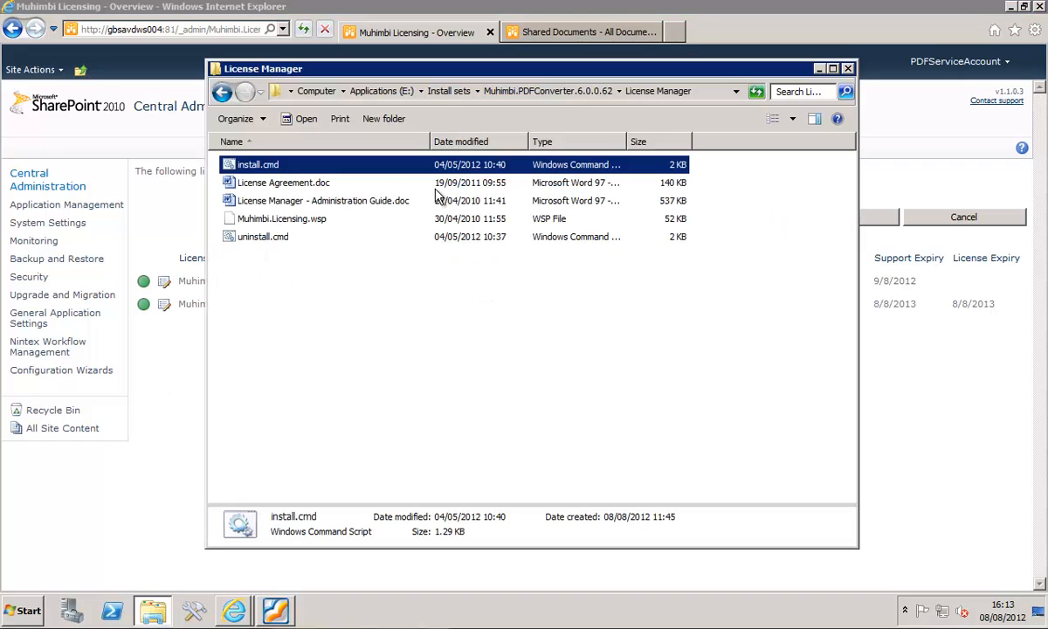
click(437, 91)
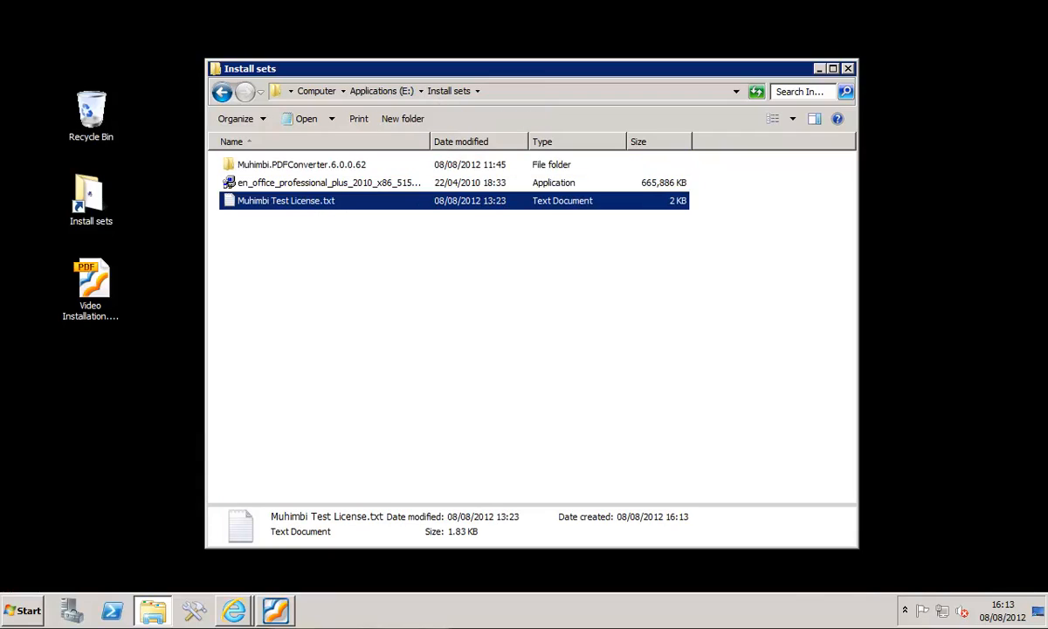
click(276, 227)
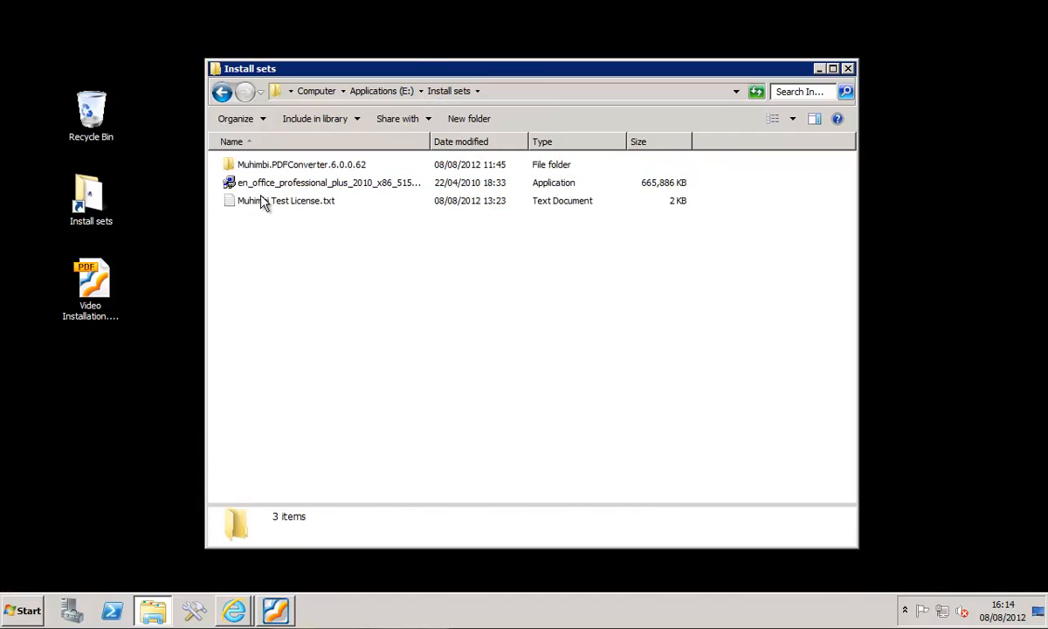
click(262, 201)
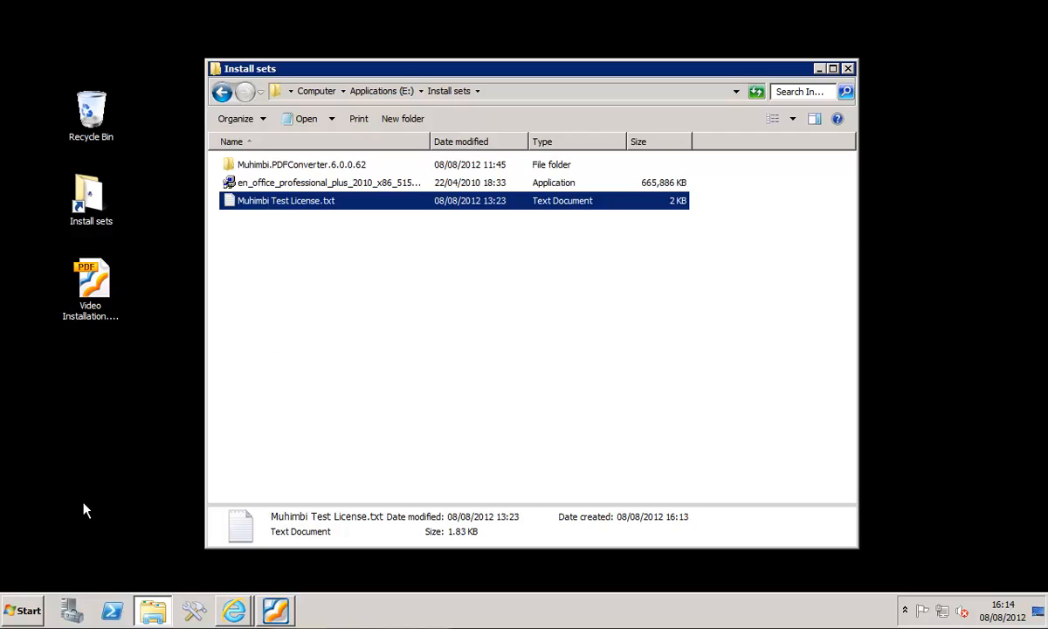
- Open the Muhimbi Document Converter installation folder and paste the copied license file into it
click(24, 613)
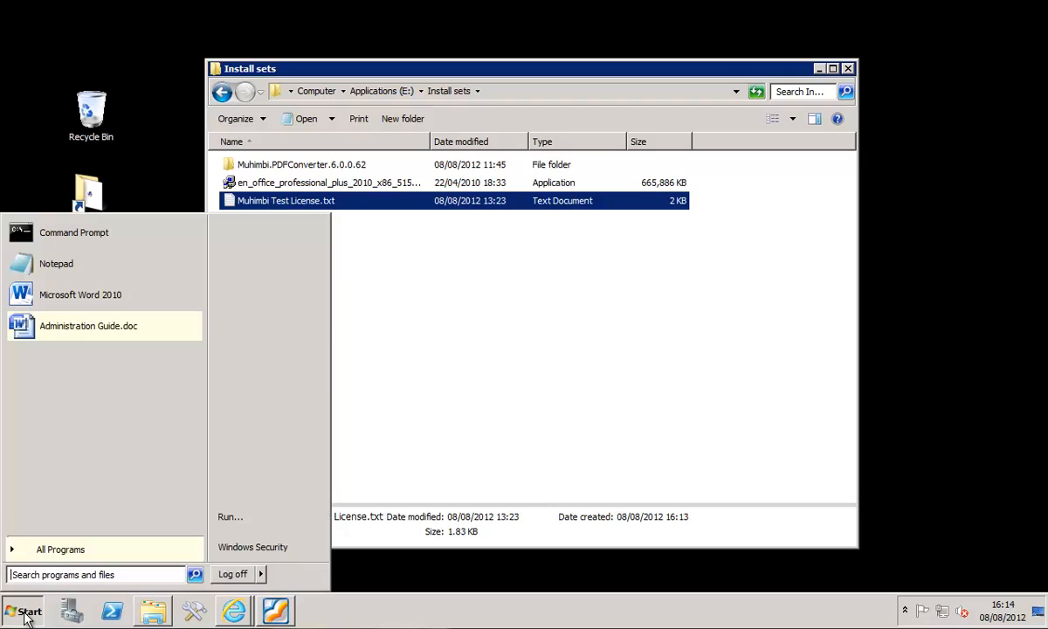
click(48, 548)
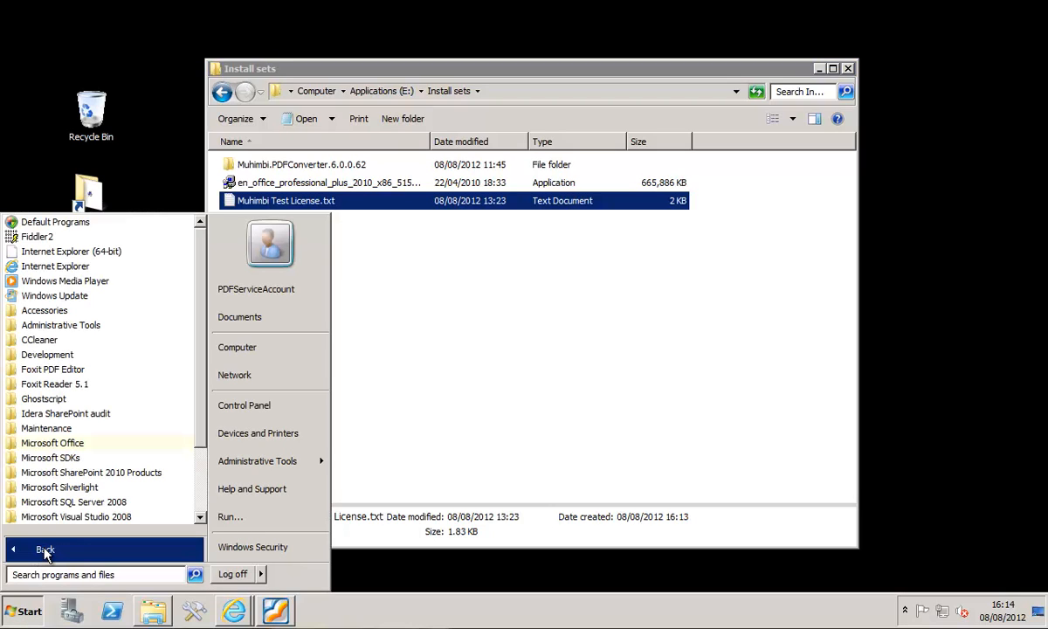
scroll(191, 454, down, 2)
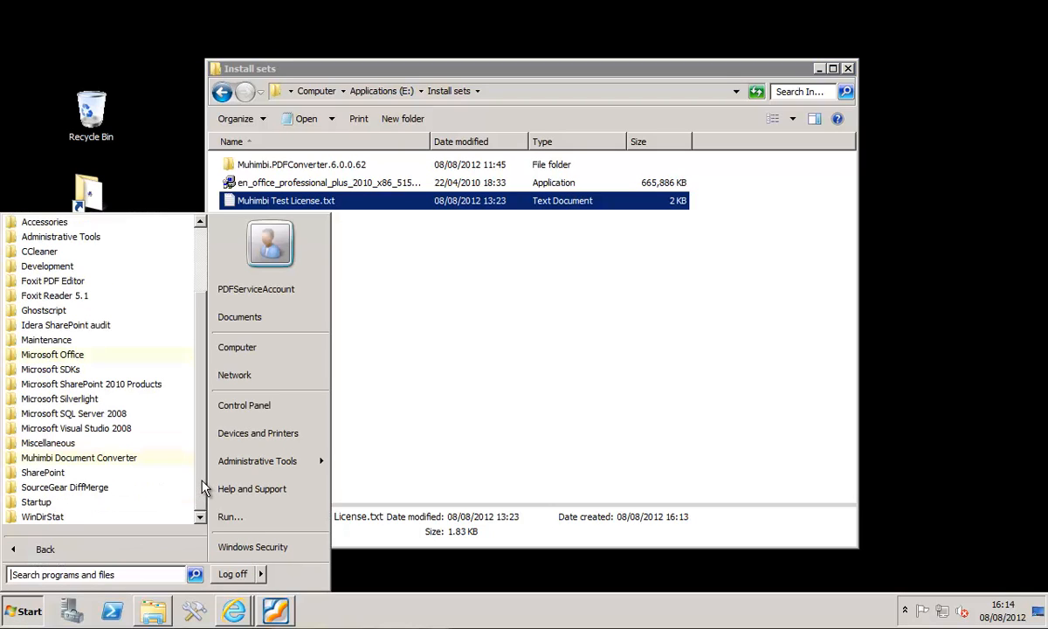
click(44, 458)
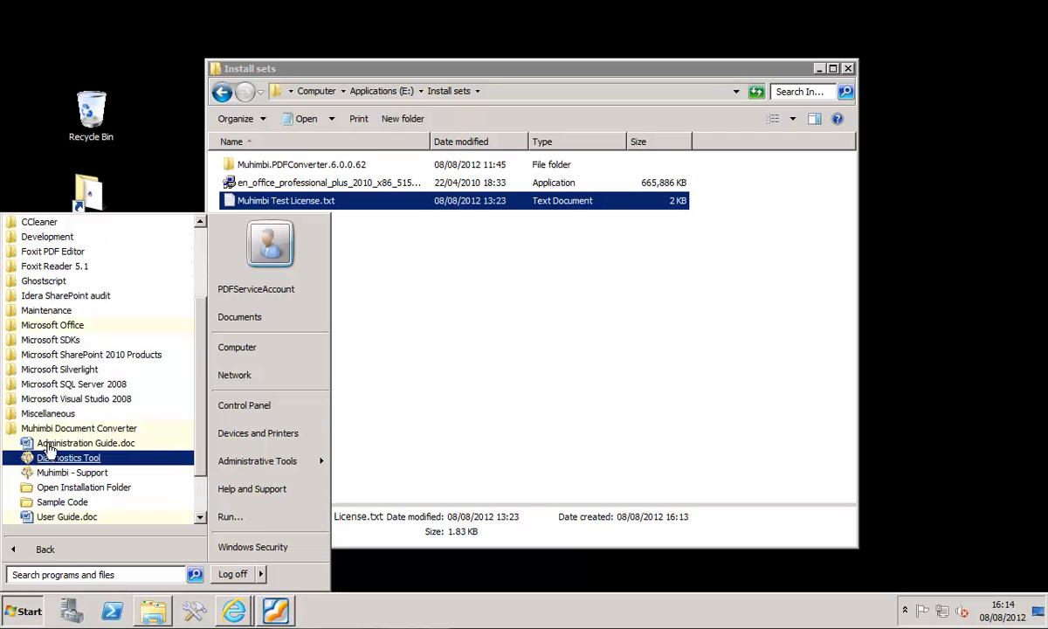
click(84, 488)
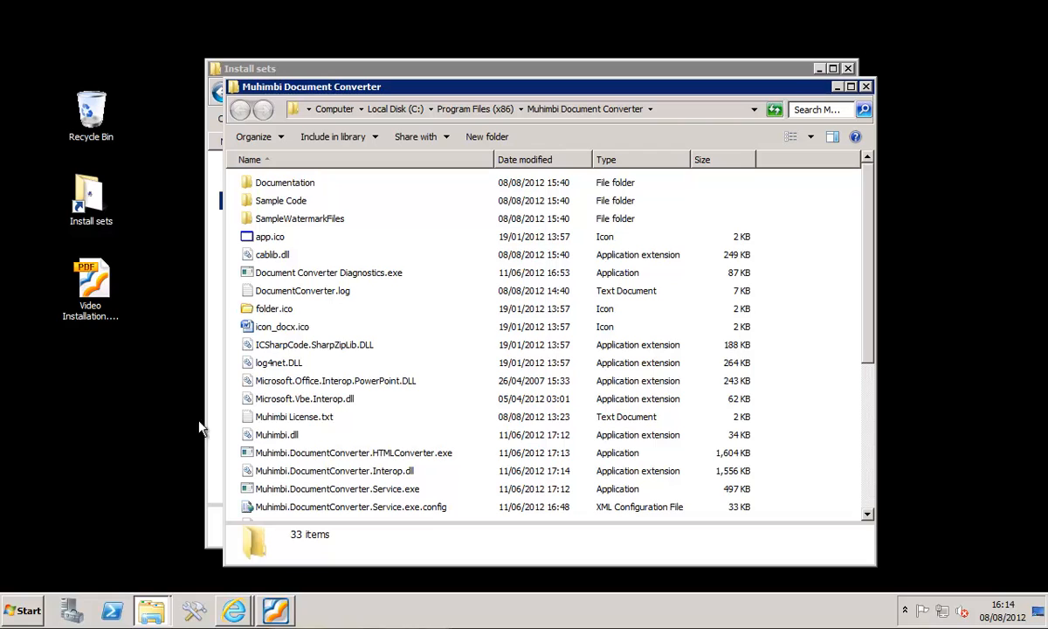
click(644, 319)
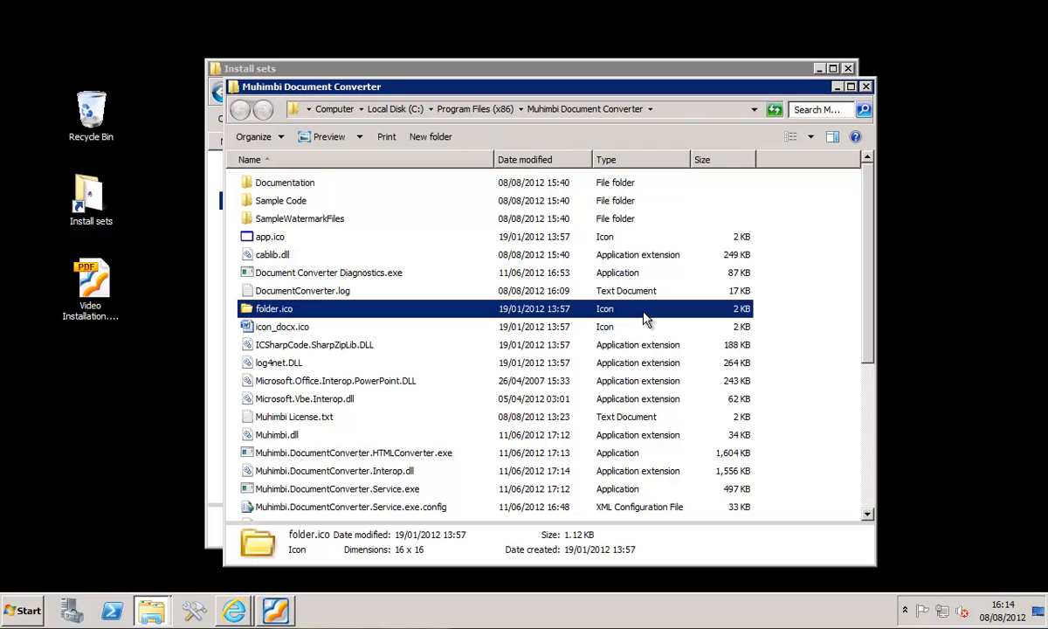
key(ctrl+v)
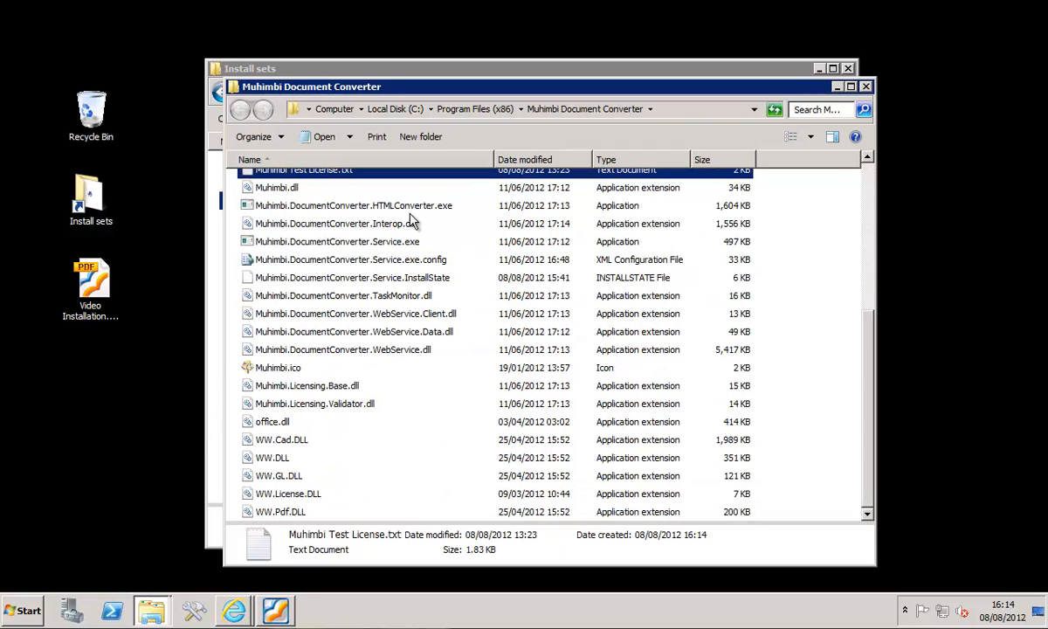
click(866, 158)
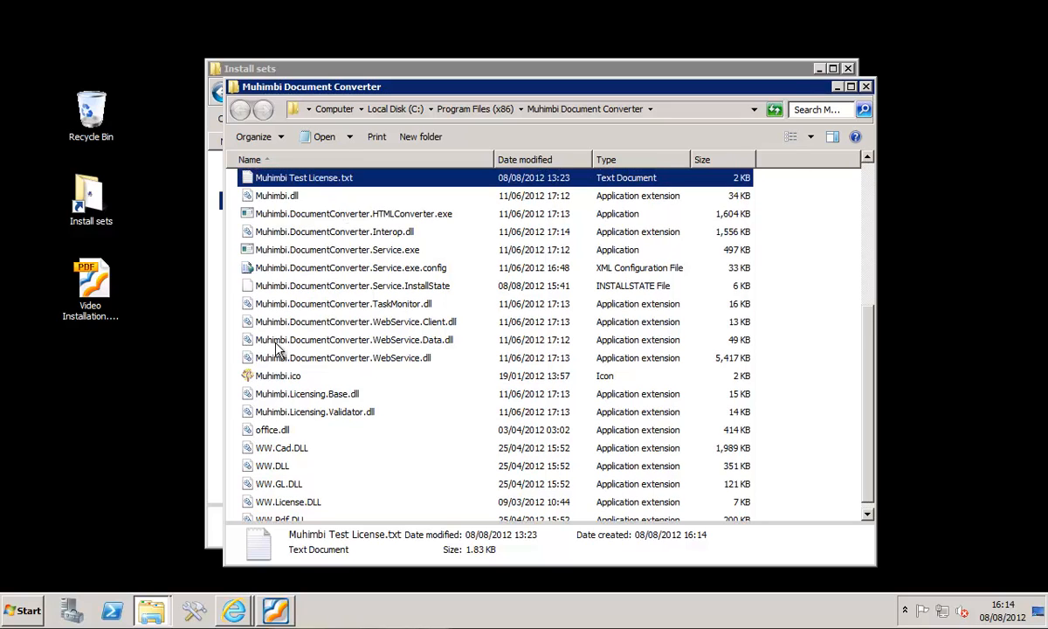
- Search for services, open the Services console, restart the Muhimbi Document Converter Service, and close the console
click(26, 616)
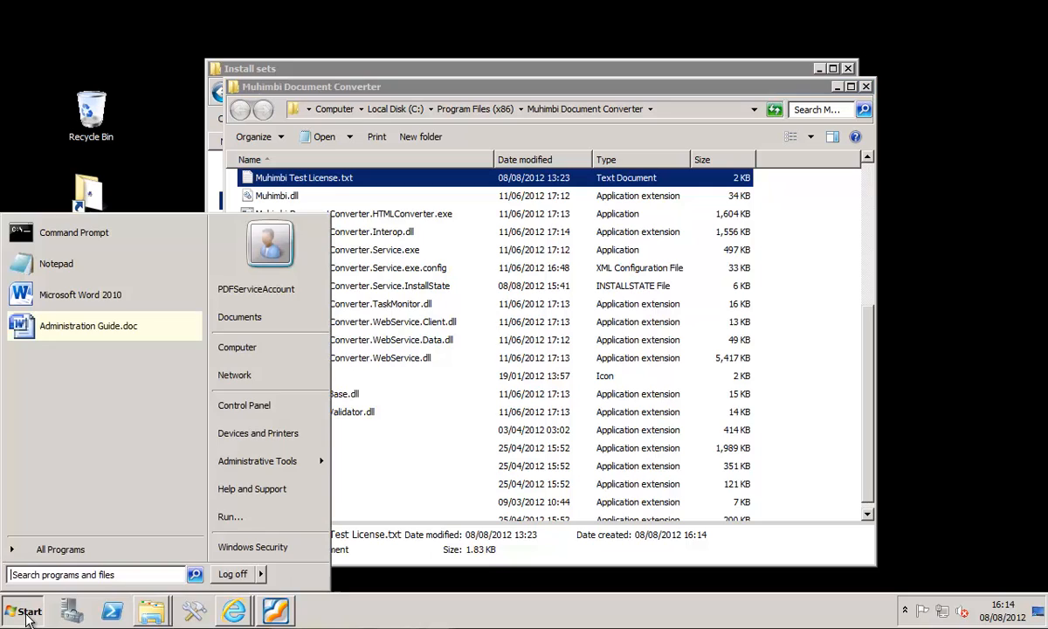
text(service)
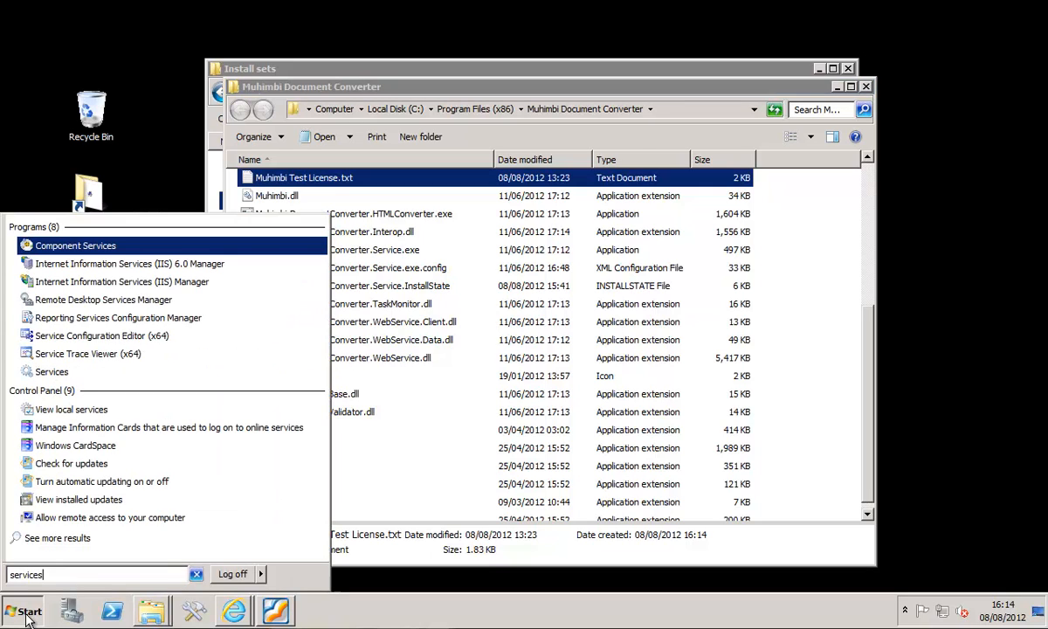
text(s)
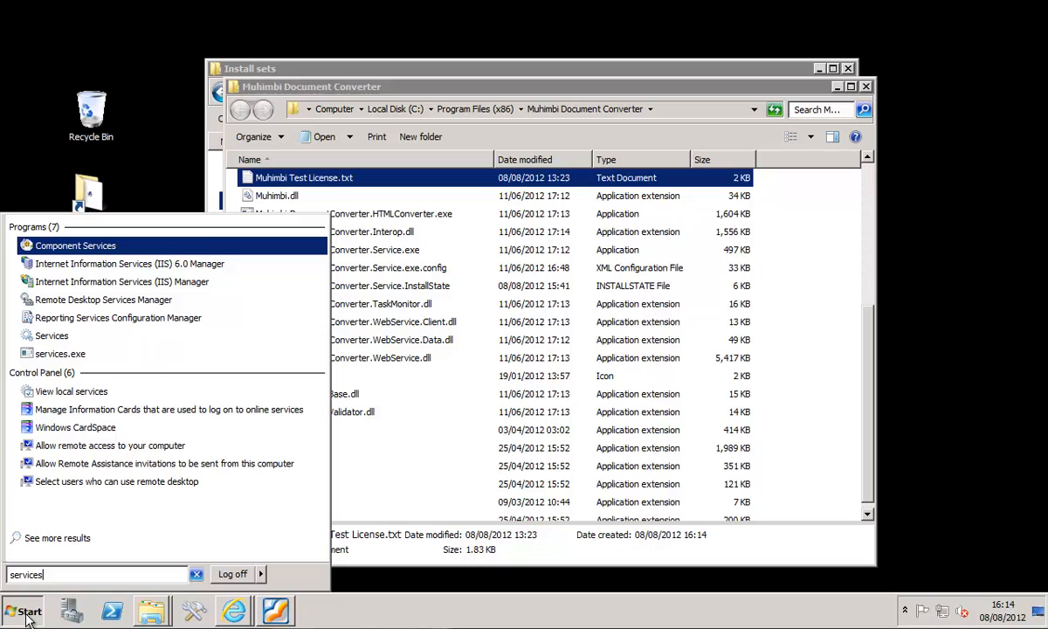
click(61, 336)
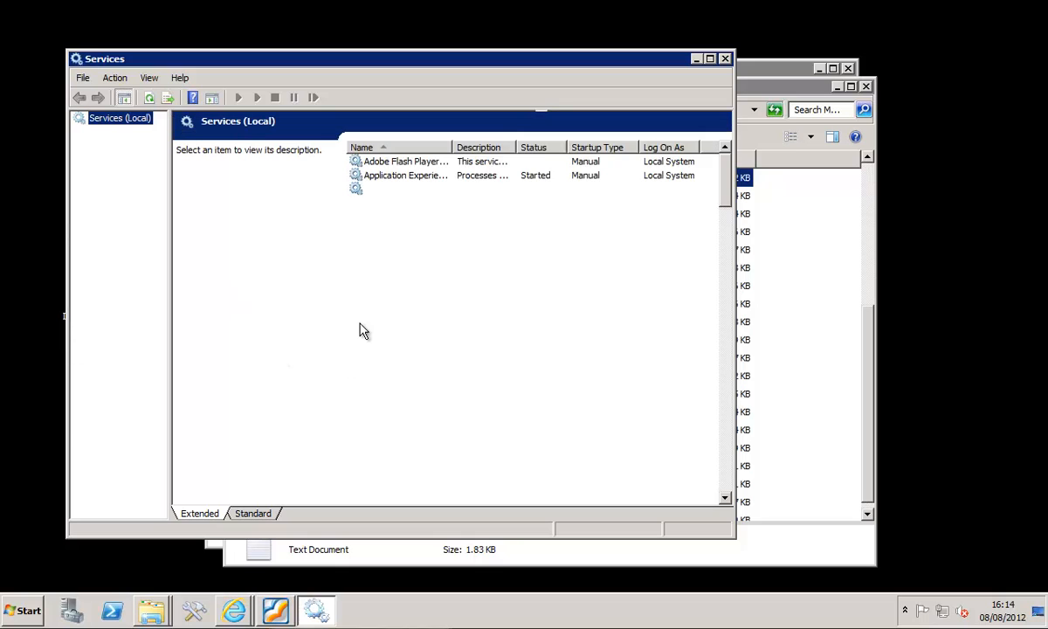
click(462, 300)
text(mu)
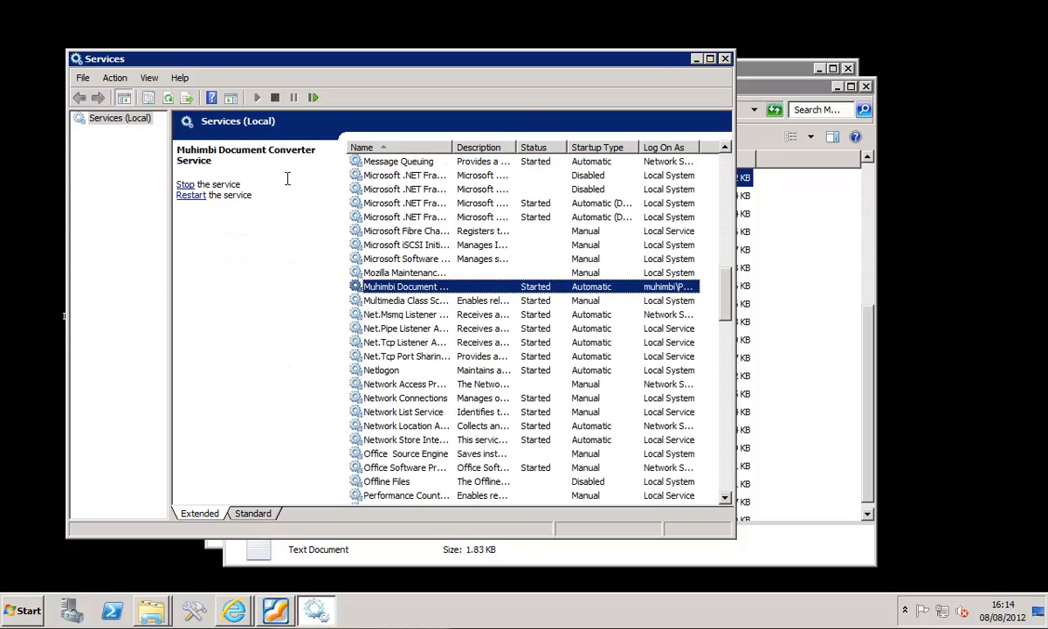
click(313, 97)
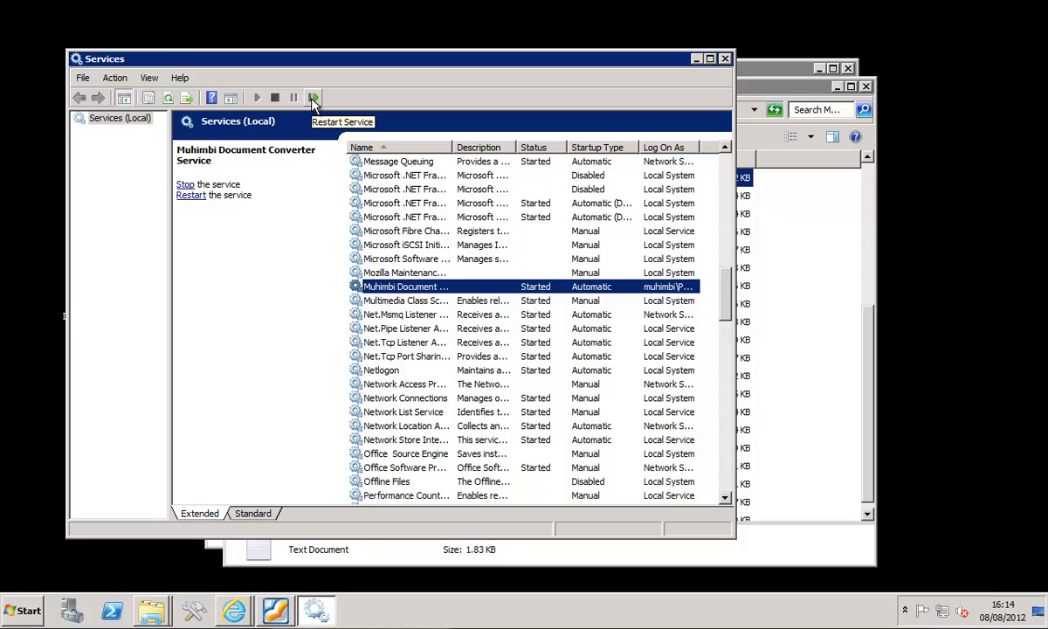
click(724, 59)
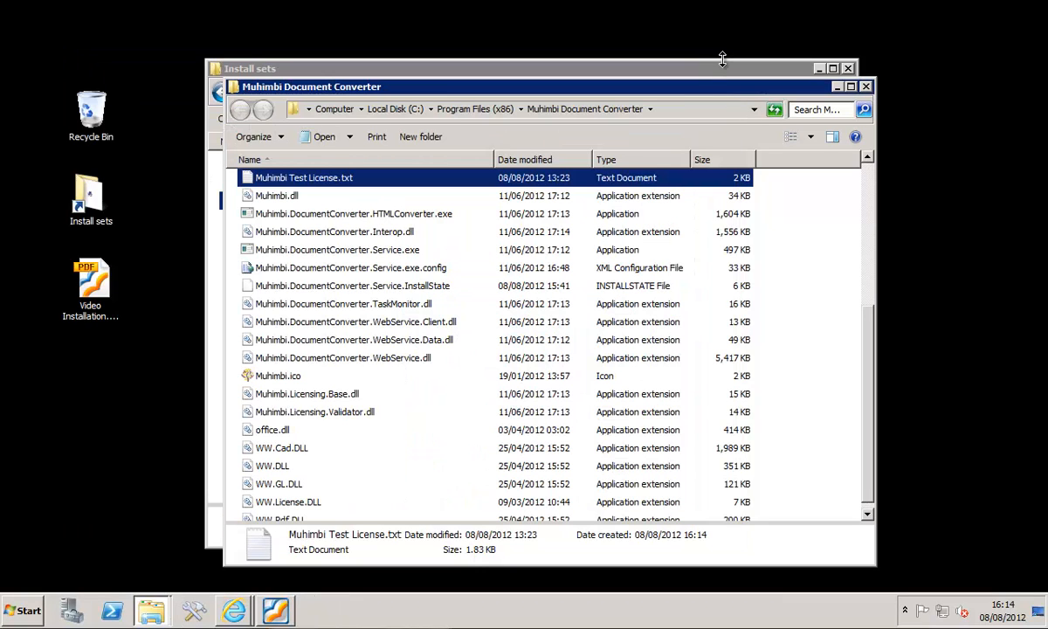
- Close the Muhimbi Document Converter folder, switch to Foxit Reader, and show Video Installation.pdf in full screen
click(866, 88)
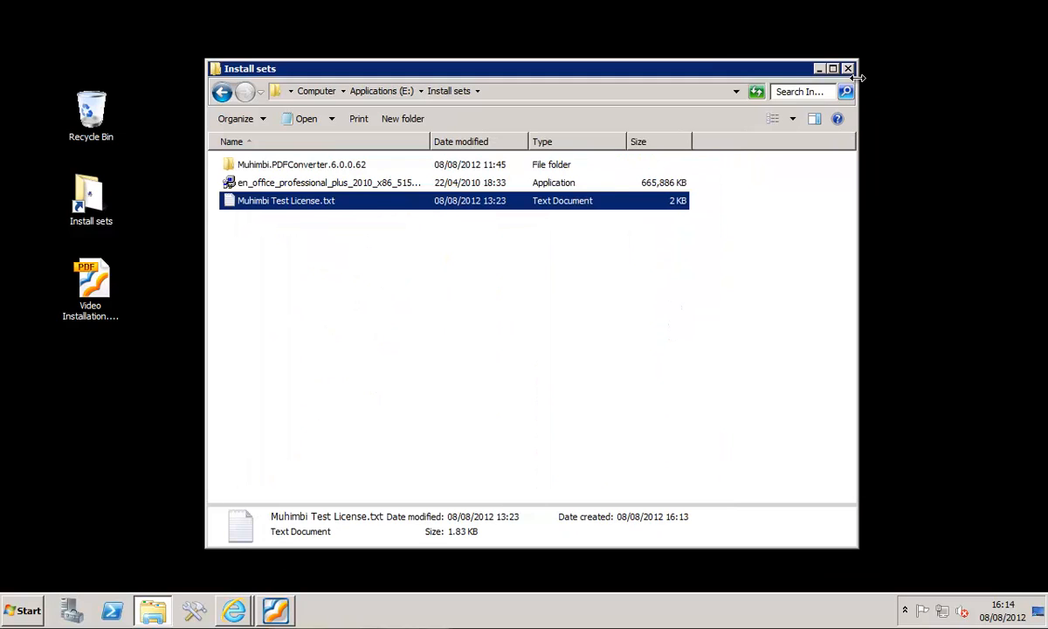
click(275, 610)
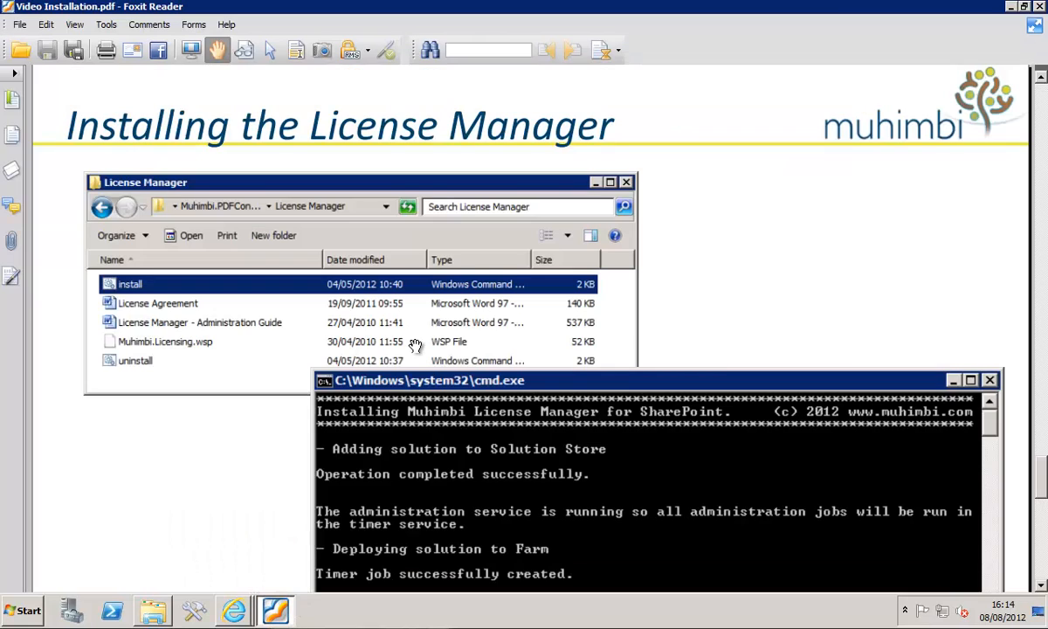
key(F11)
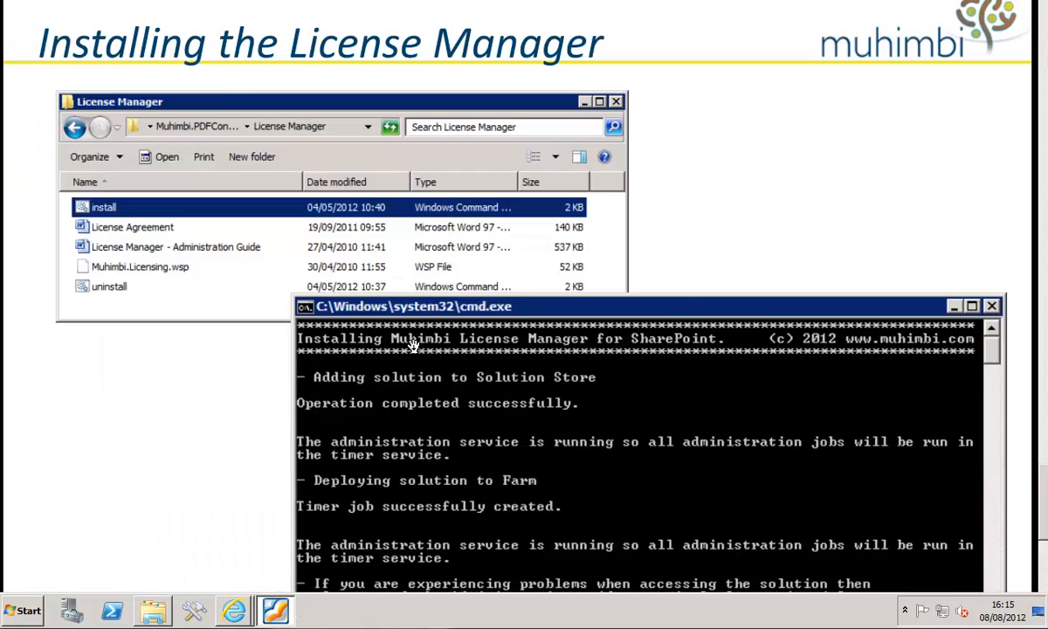